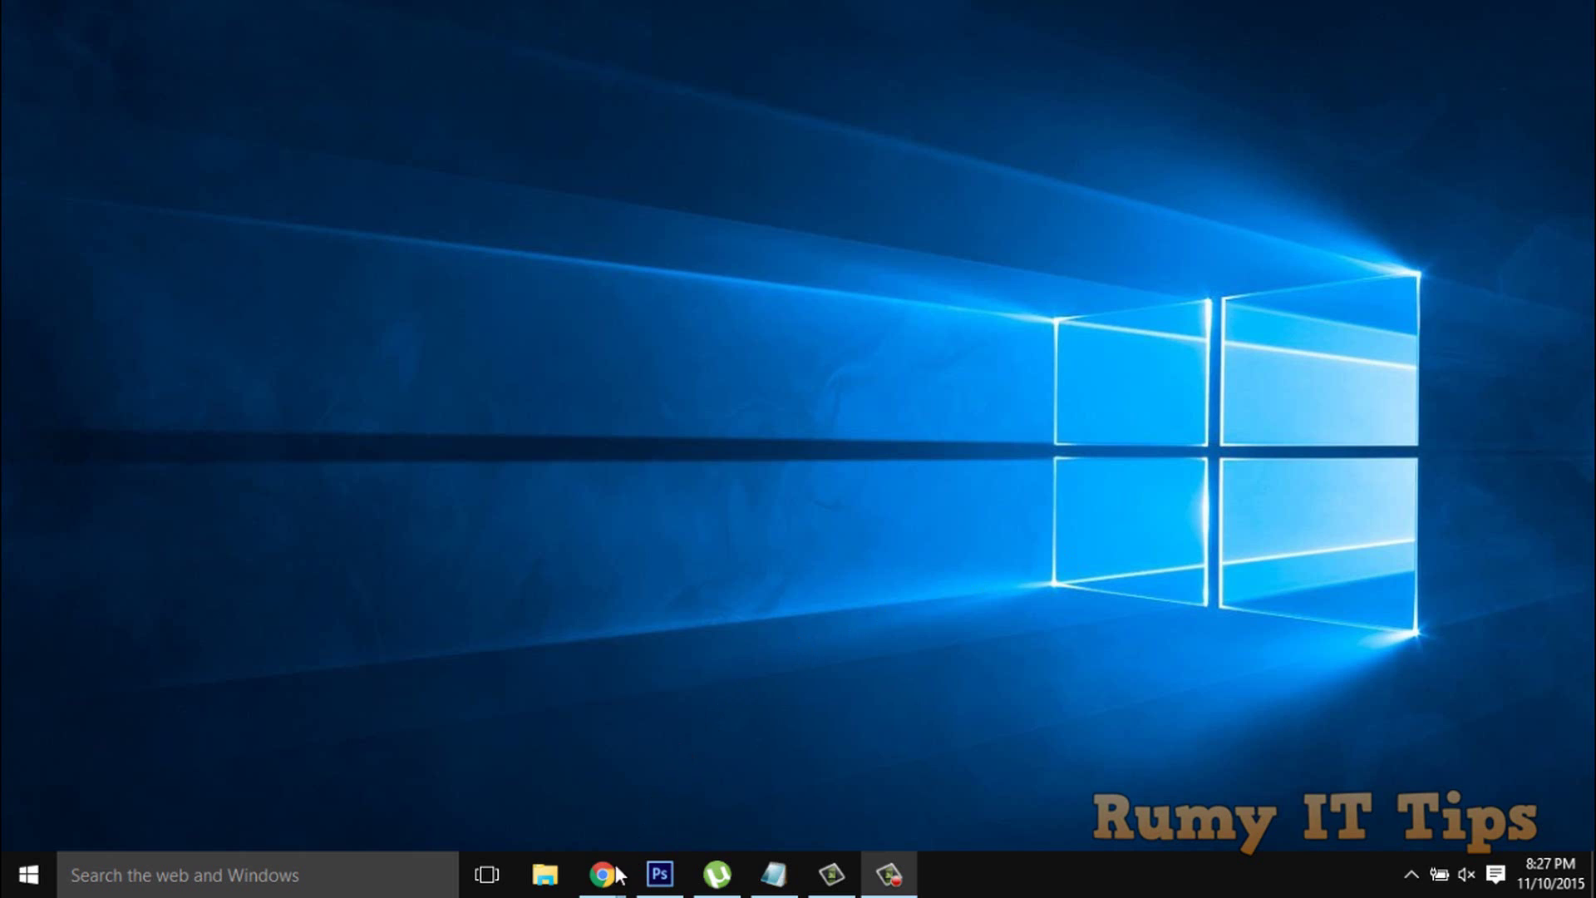
Bring Chrome forward and open the Easy Context Menu page from Sordum's software list
{"action": "mouse_move", "coordinate": [602, 874]}
{"action": "left_click", "coordinate": [708, 782]}
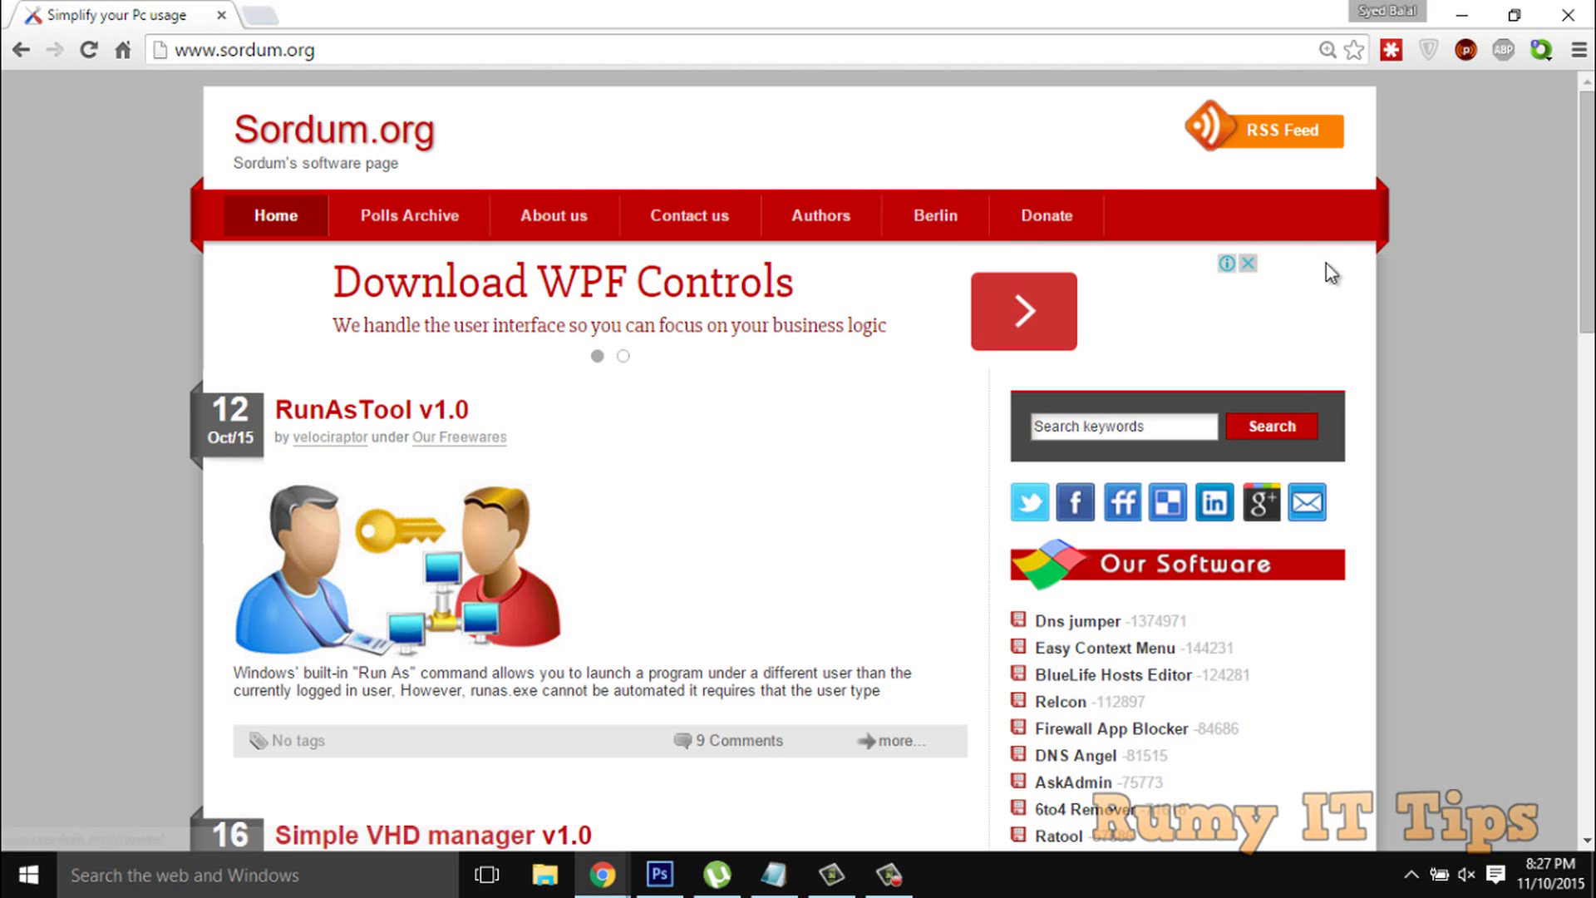
{"action": "scroll", "coordinate": [1591, 208], "scroll_direction": "down", "scroll_amount": 1}
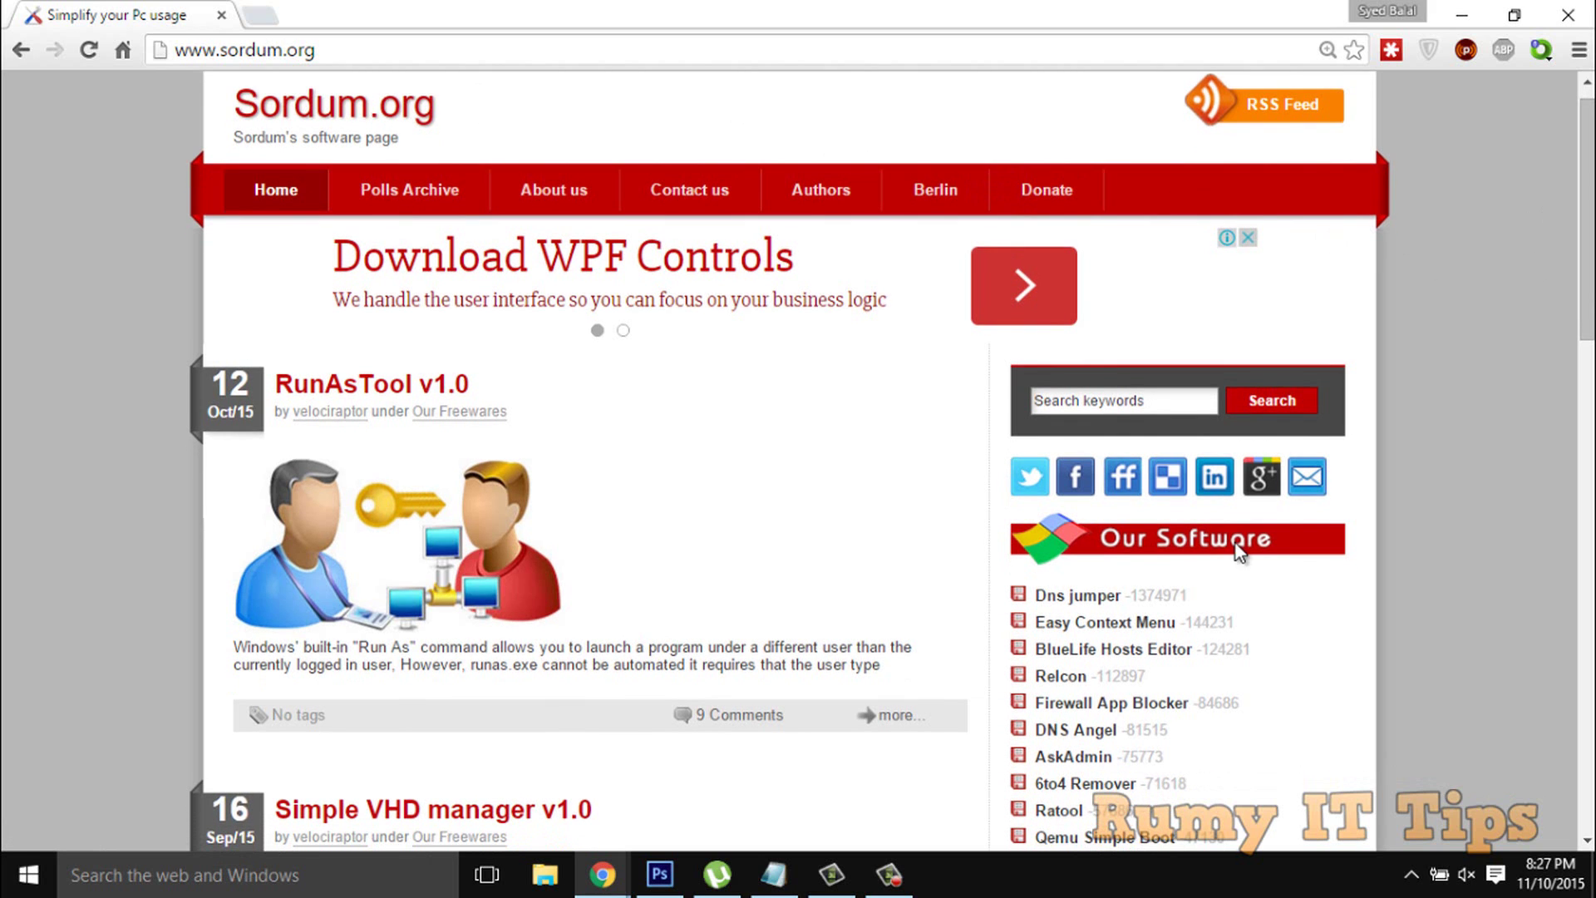
{"action": "left_click", "coordinate": [1170, 632]}
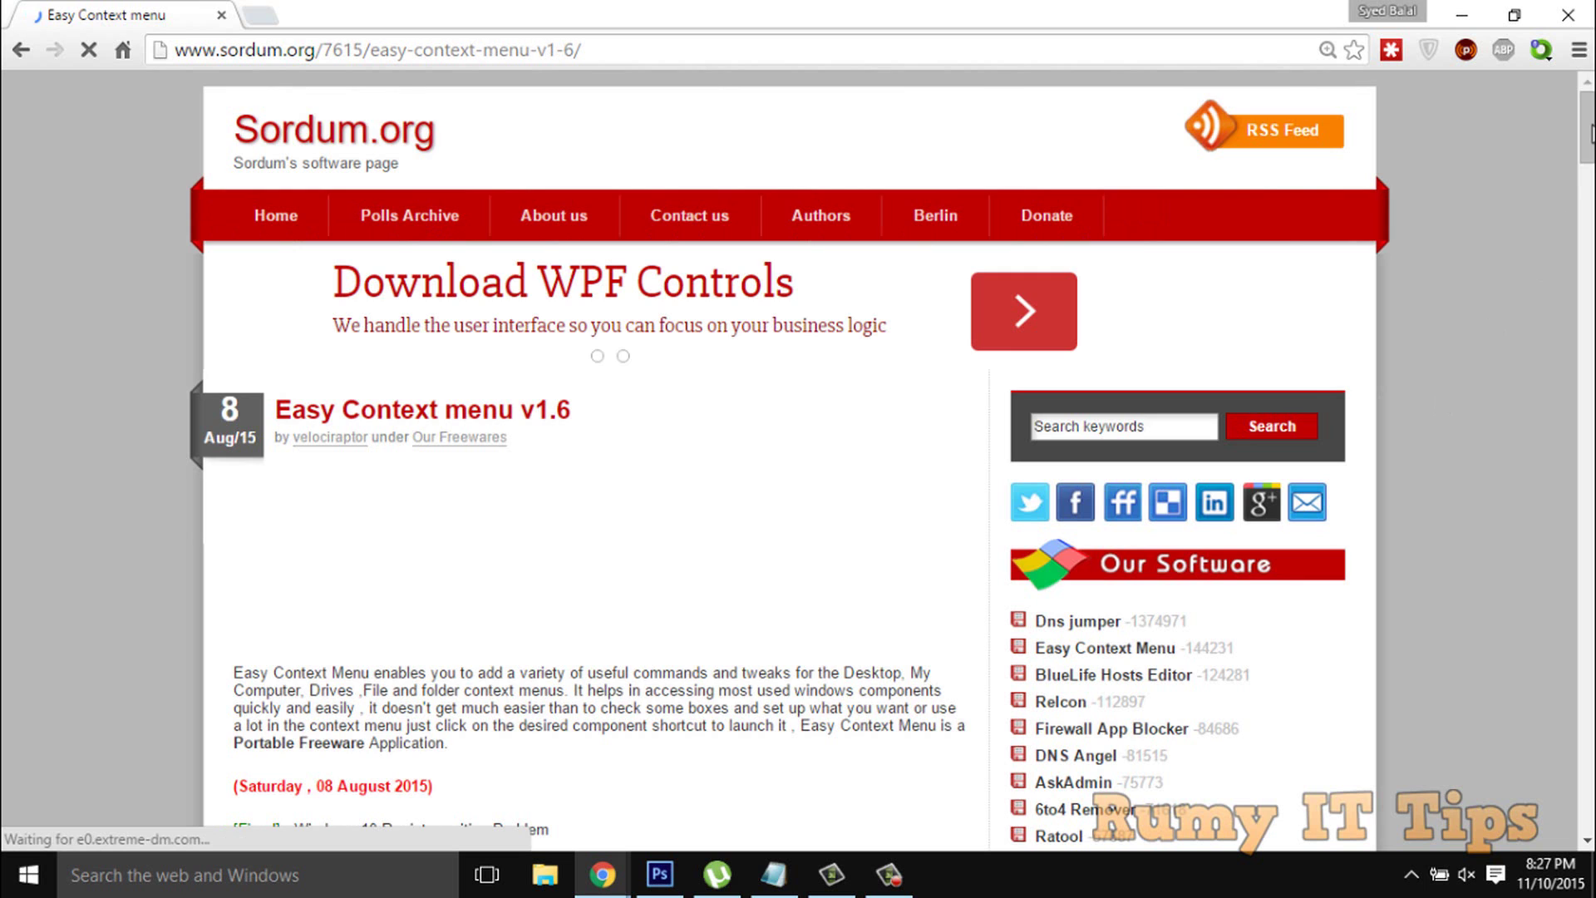
Scroll down the Easy Context Menu v1.6 article to its Download button
{"action": "scroll", "coordinate": [1270, 826], "scroll_direction": "down", "scroll_amount": 5}
{"action": "scroll", "coordinate": [598, 459], "scroll_direction": "down", "scroll_amount": 4}
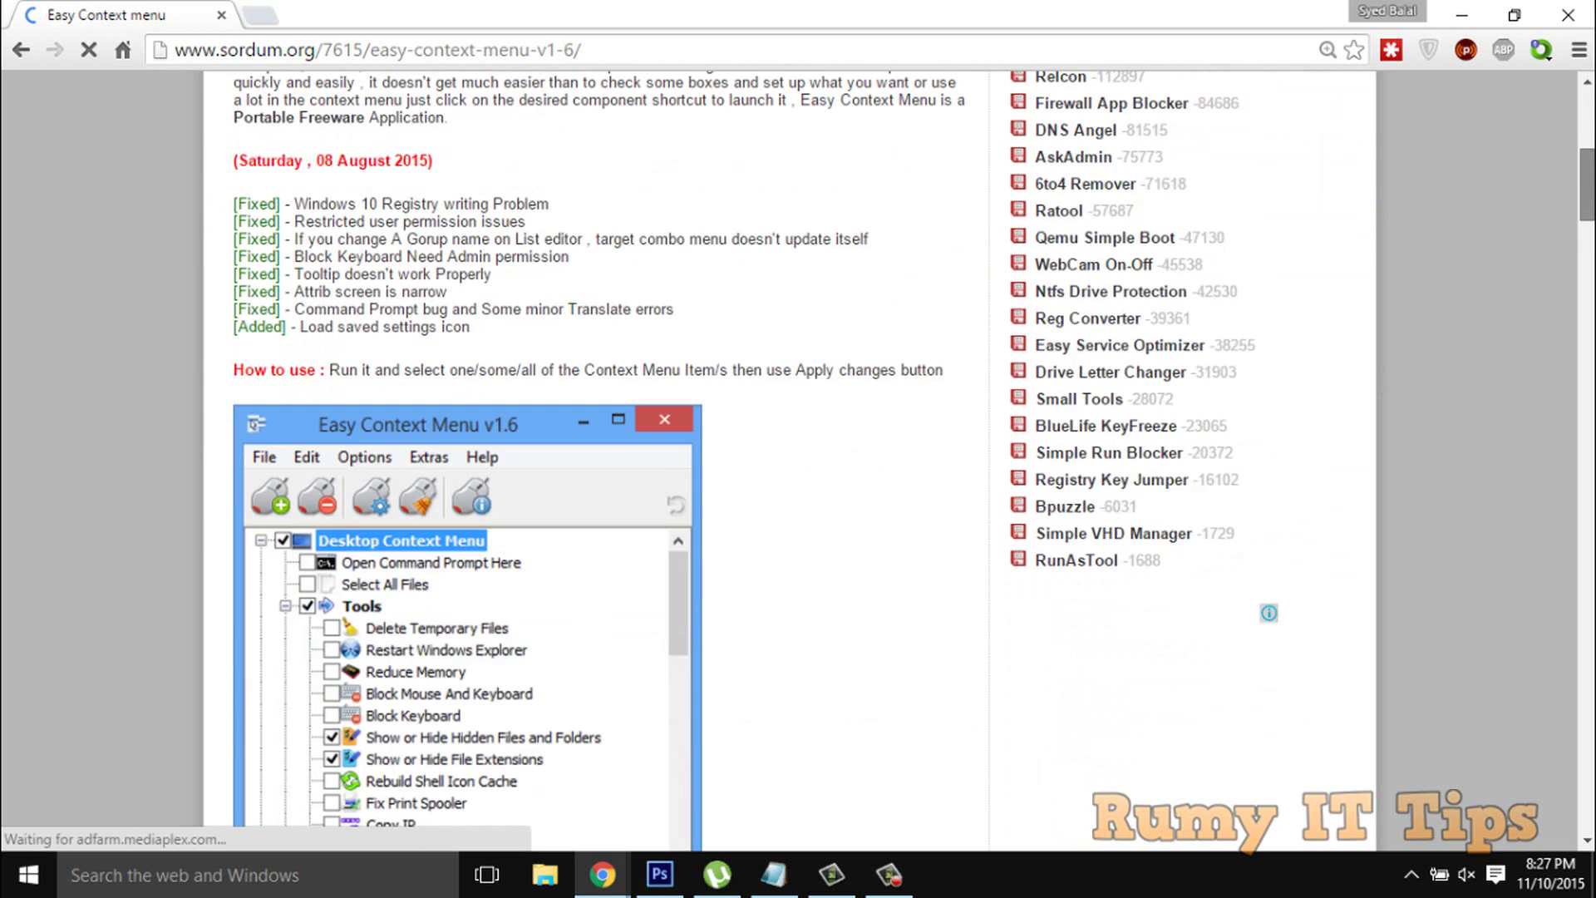
{"action": "scroll", "coordinate": [599, 458], "scroll_direction": "down", "scroll_amount": 5}
{"action": "scroll", "coordinate": [599, 457], "scroll_direction": "down", "scroll_amount": 5}
{"action": "scroll", "coordinate": [599, 457], "scroll_direction": "down", "scroll_amount": 4}
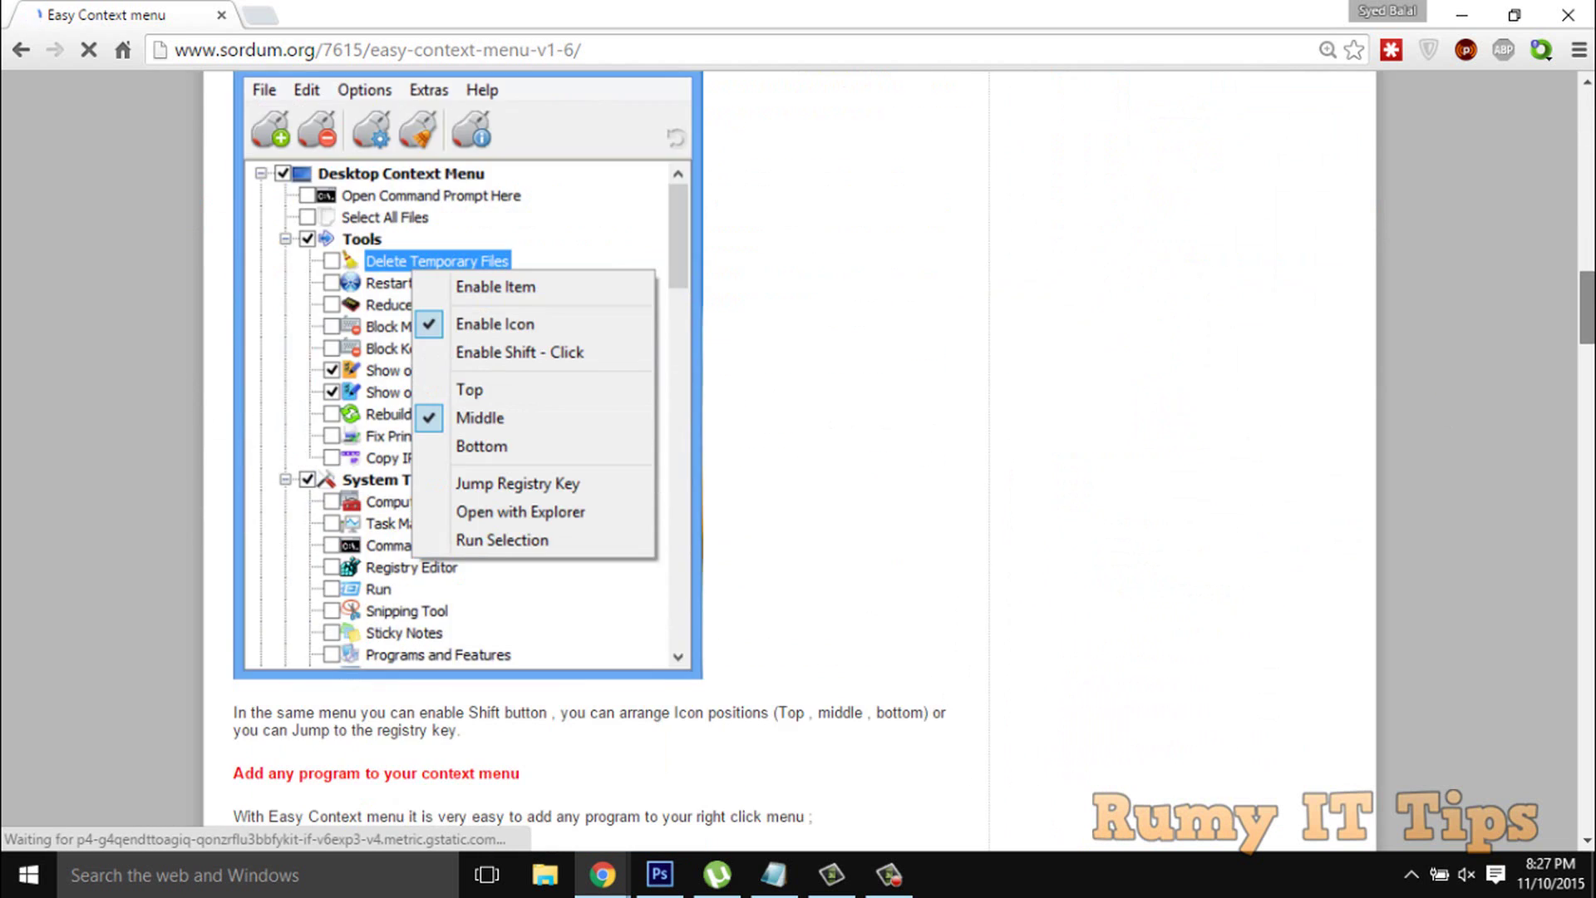
{"action": "scroll", "coordinate": [599, 459], "scroll_direction": "down", "scroll_amount": 8}
{"action": "scroll", "coordinate": [598, 458], "scroll_direction": "down", "scroll_amount": 5}
{"action": "scroll", "coordinate": [599, 458], "scroll_direction": "down", "scroll_amount": 3}
{"action": "scroll", "coordinate": [598, 458], "scroll_direction": "down", "scroll_amount": 9}
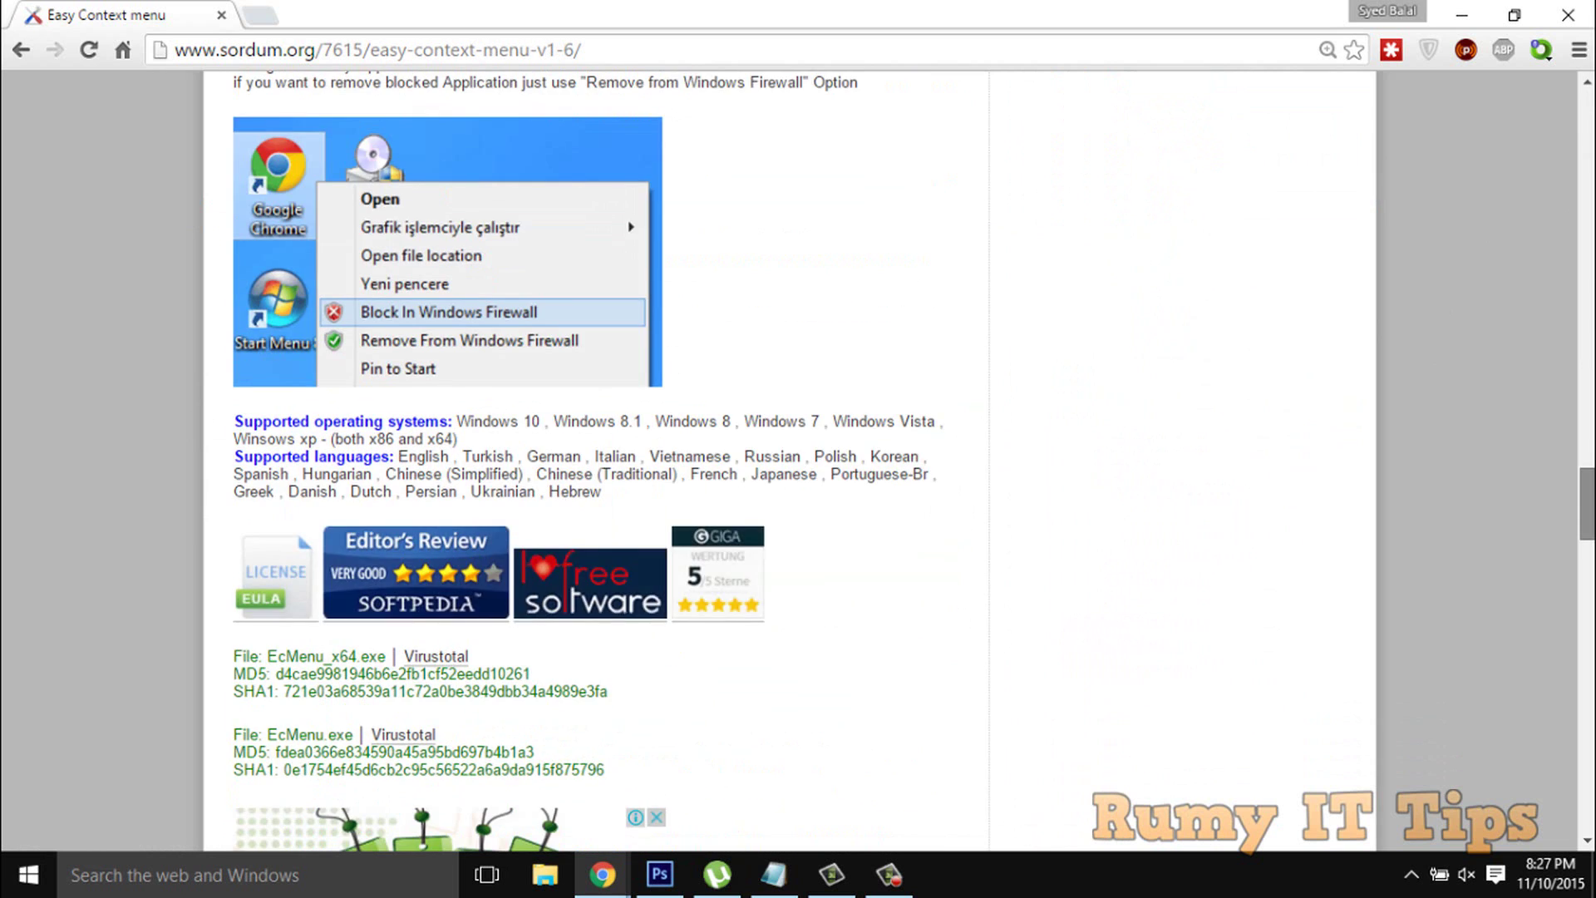
{"action": "scroll", "coordinate": [598, 458], "scroll_direction": "down", "scroll_amount": 3}
{"action": "scroll", "coordinate": [600, 458], "scroll_direction": "down", "scroll_amount": 1}
{"action": "scroll", "coordinate": [599, 458], "scroll_direction": "down", "scroll_amount": 2}
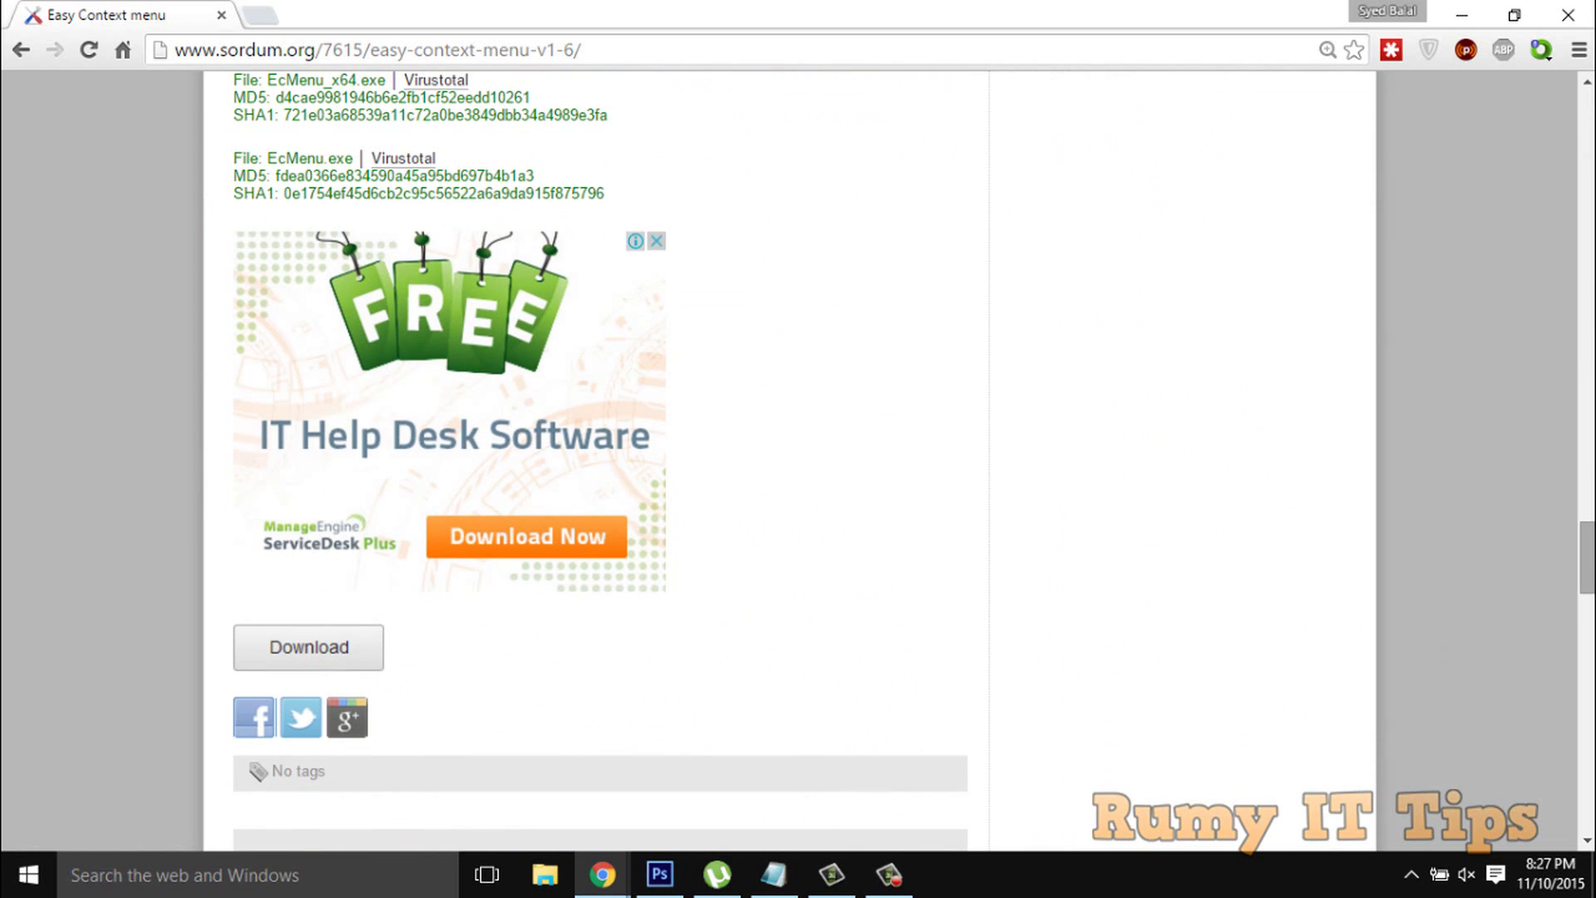
Download ec_menu (2).zip and open it in WinRAR from Chrome's download shelf
{"action": "left_click", "coordinate": [325, 655]}
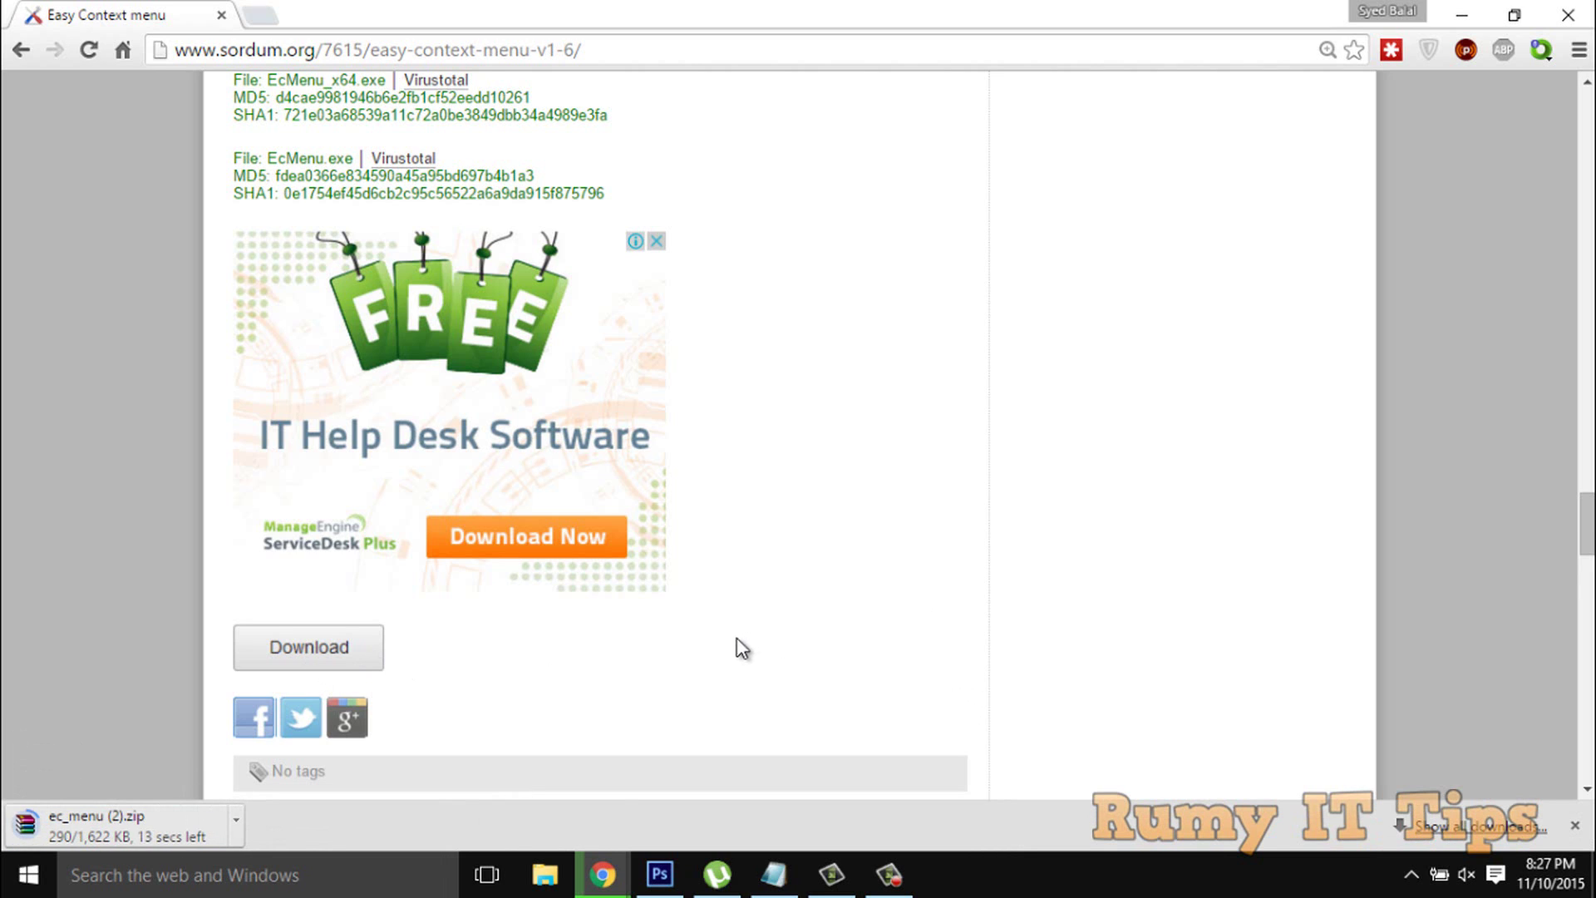
{"action": "left_click", "coordinate": [548, 875]}
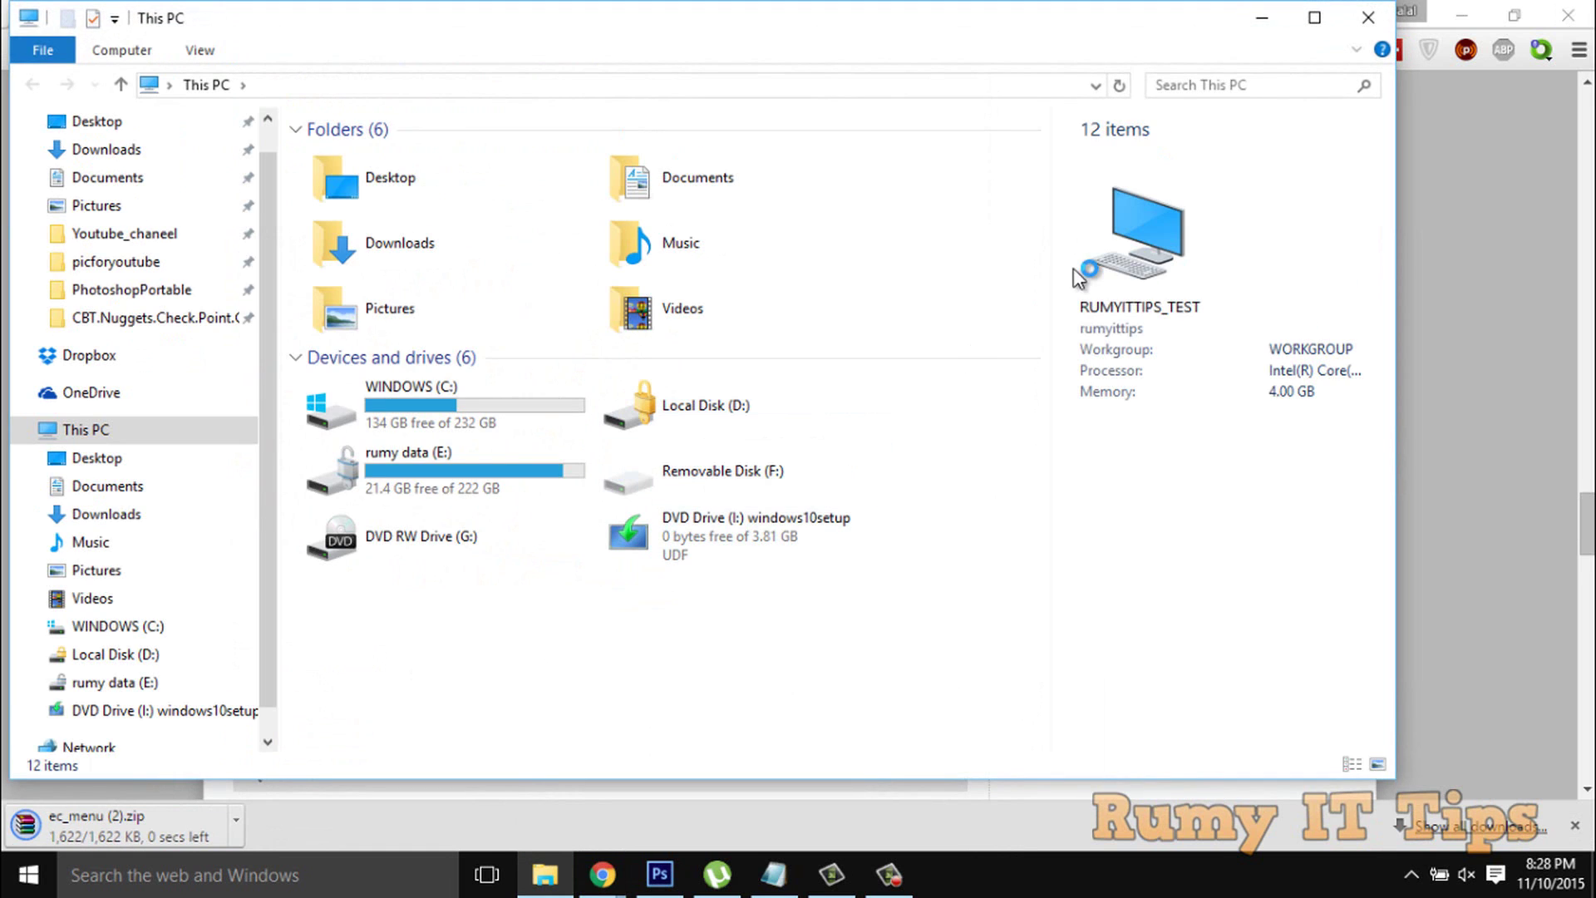
{"action": "left_click", "coordinate": [1366, 32]}
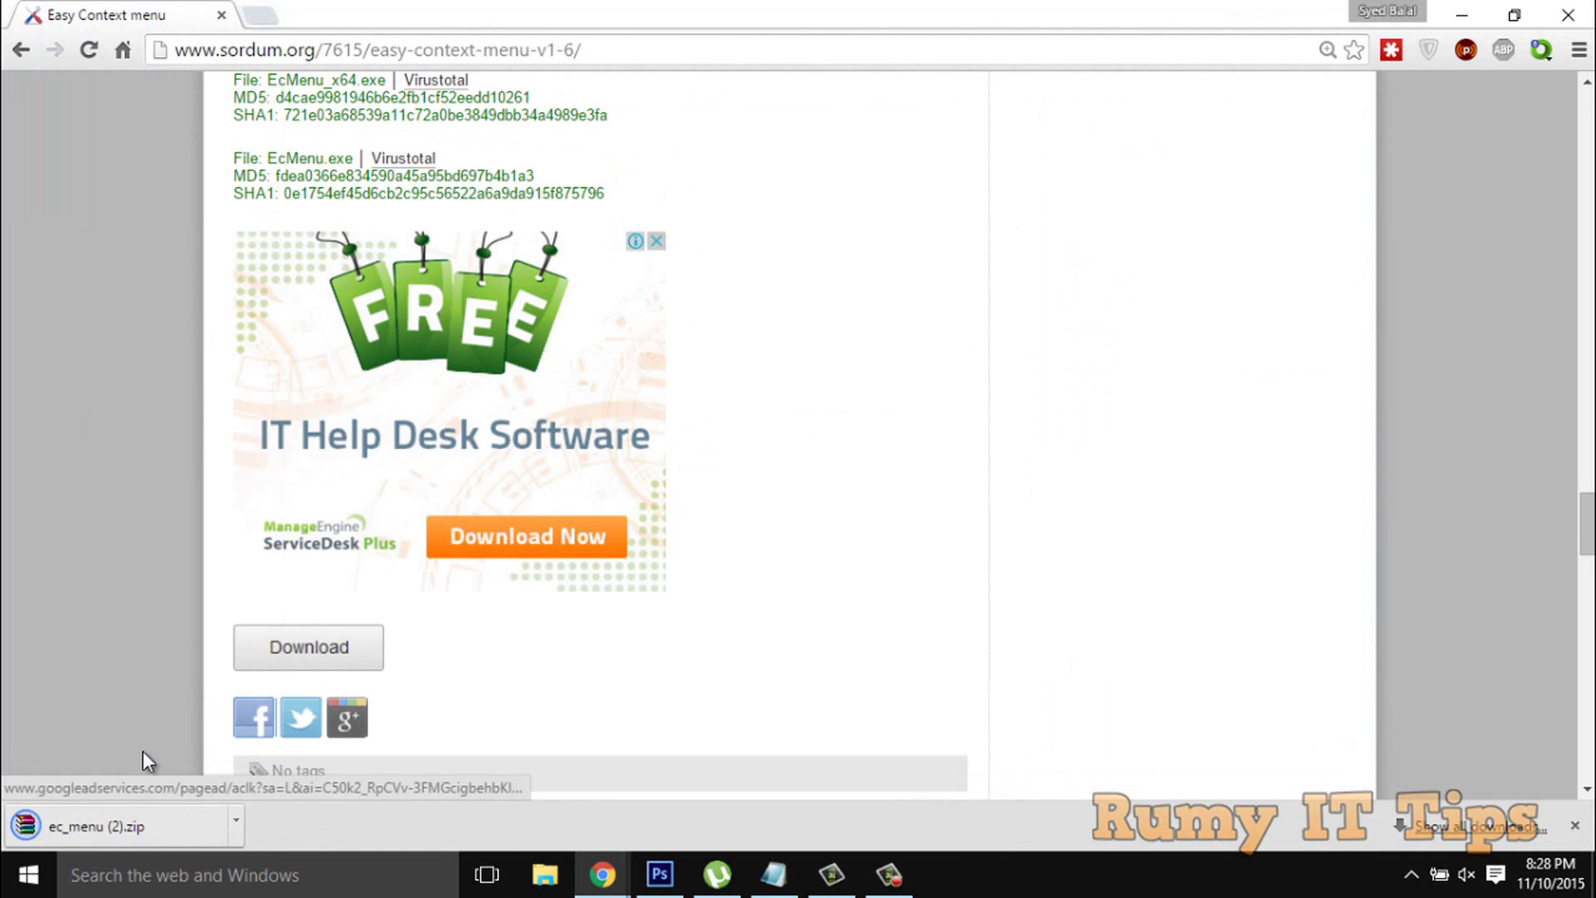
{"action": "left_click", "coordinate": [114, 826]}
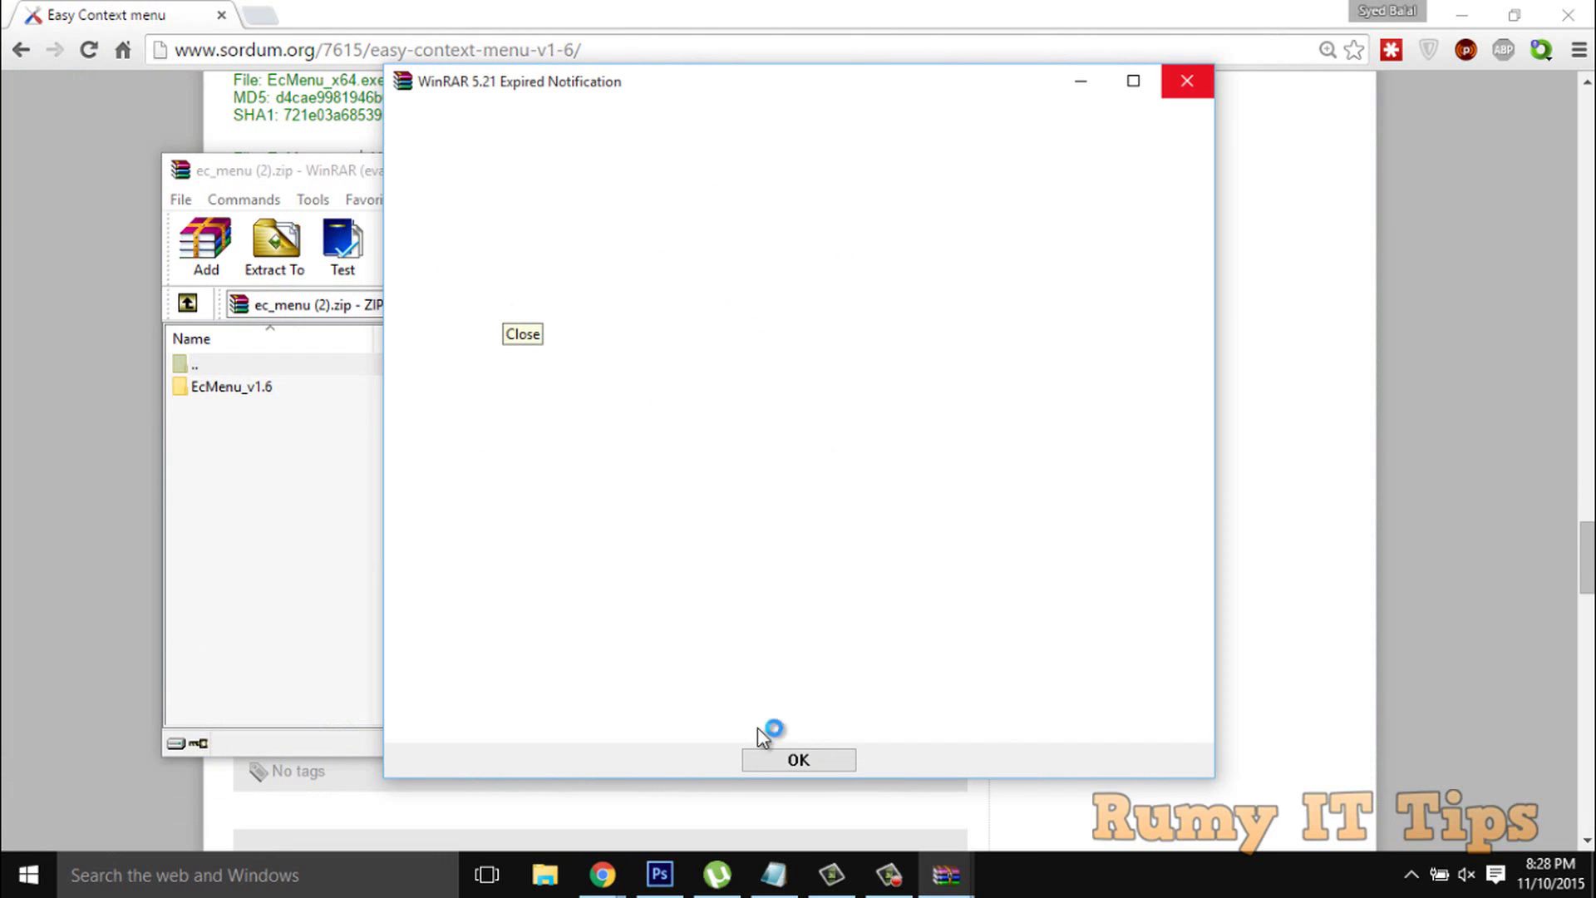
Run EcMenu_x64.exe from the archive's EcMenu_v1.6 folder, approving the UAC prompt
{"action": "left_click", "coordinate": [798, 758]}
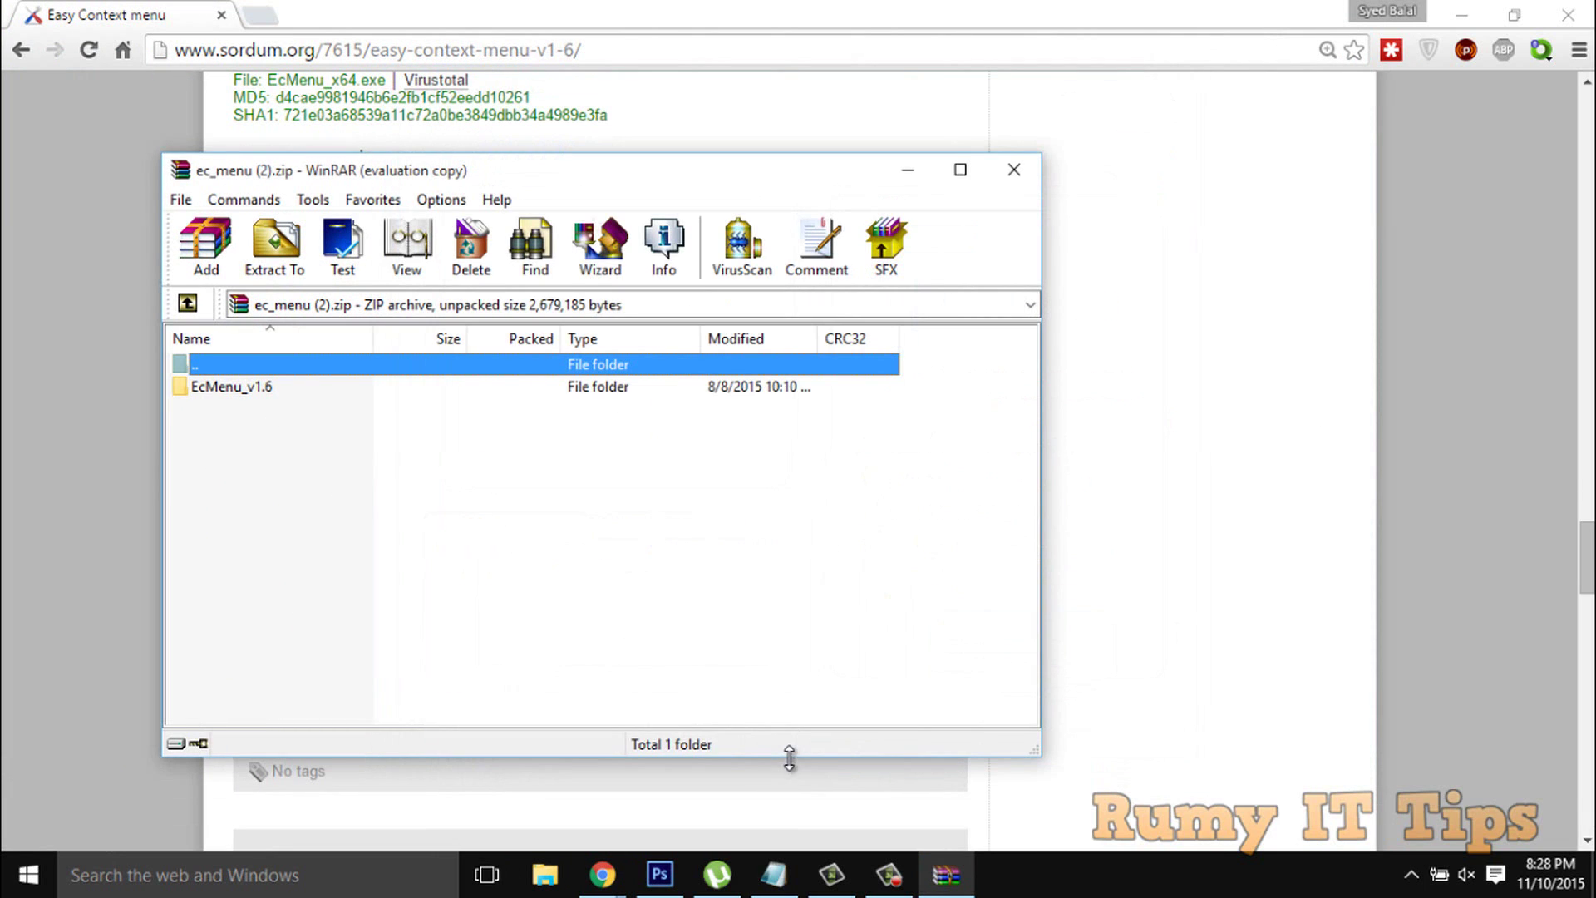
{"action": "double_click", "coordinate": [302, 386]}
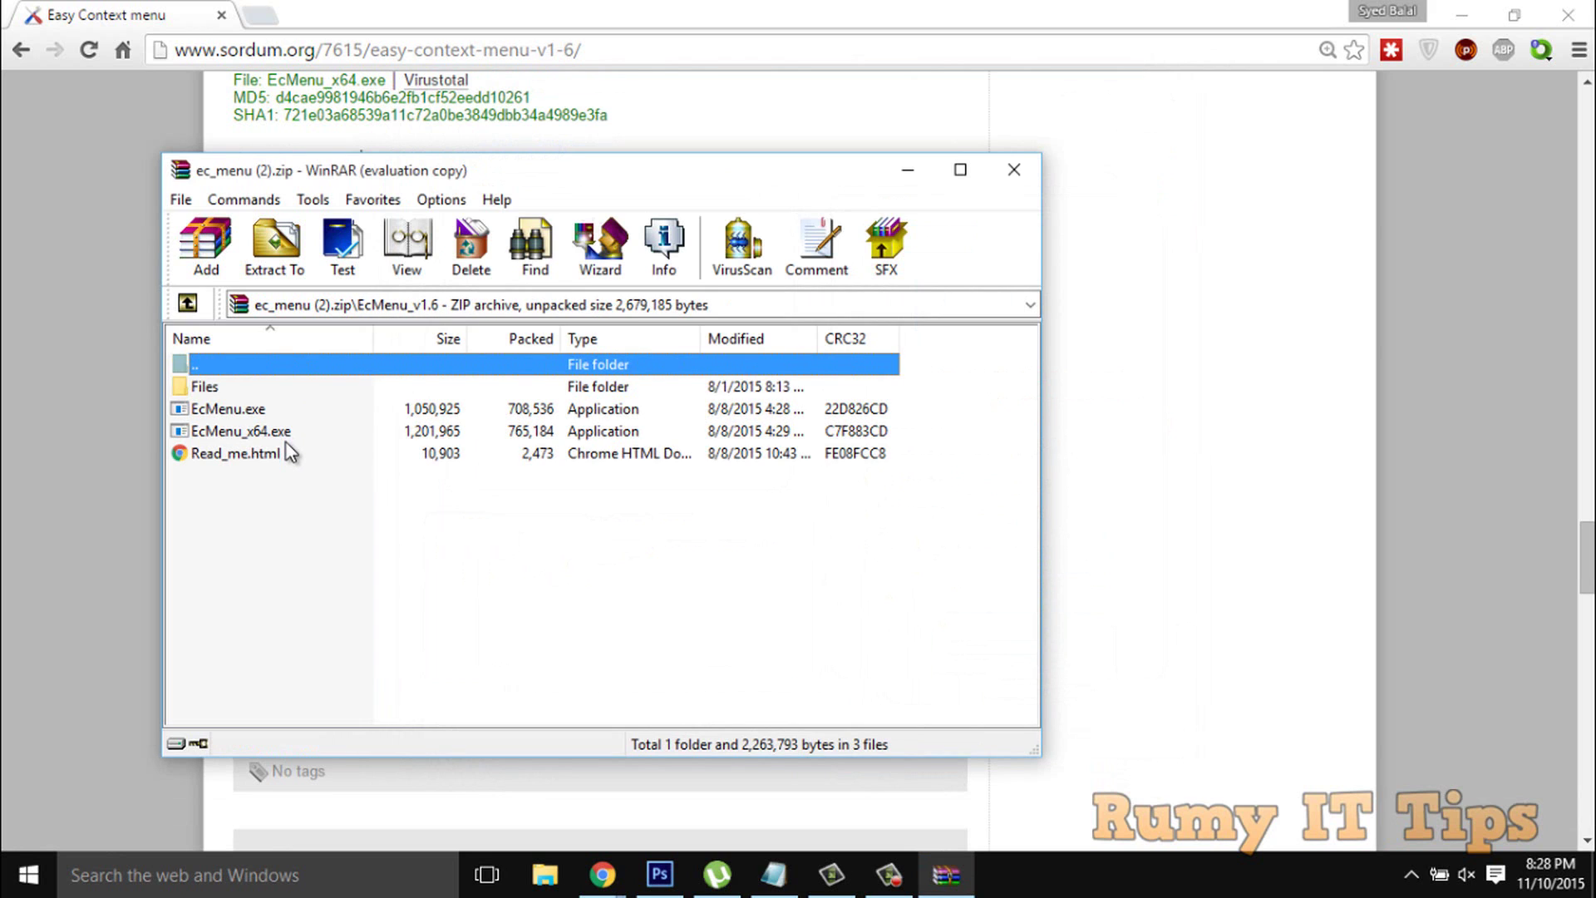
{"action": "double_click", "coordinate": [271, 431]}
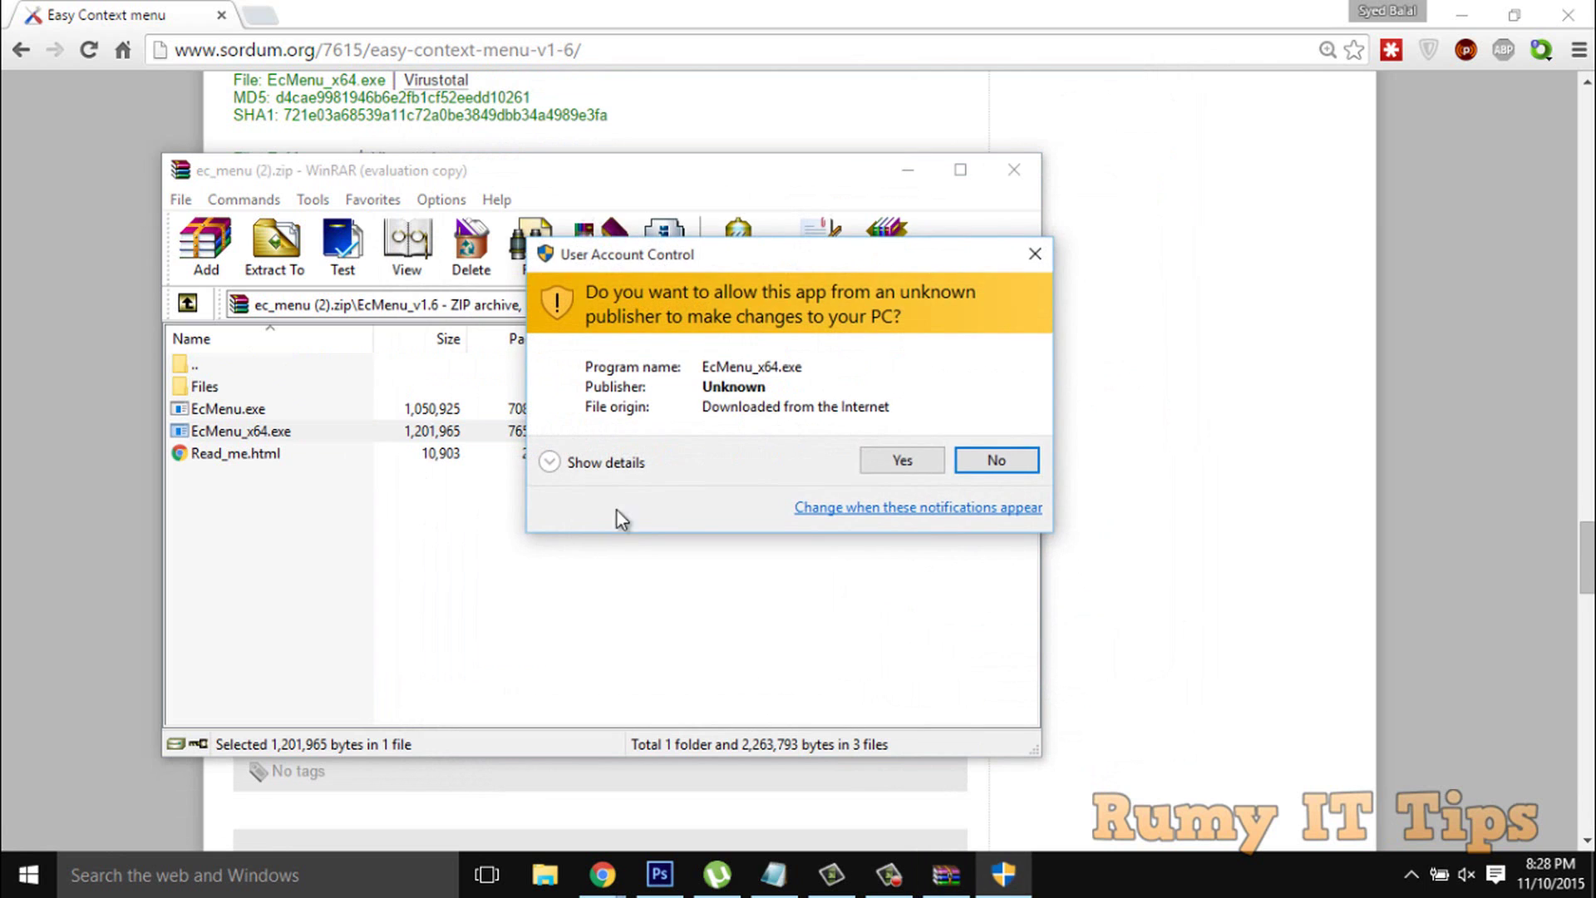
{"action": "left_click", "coordinate": [923, 463]}
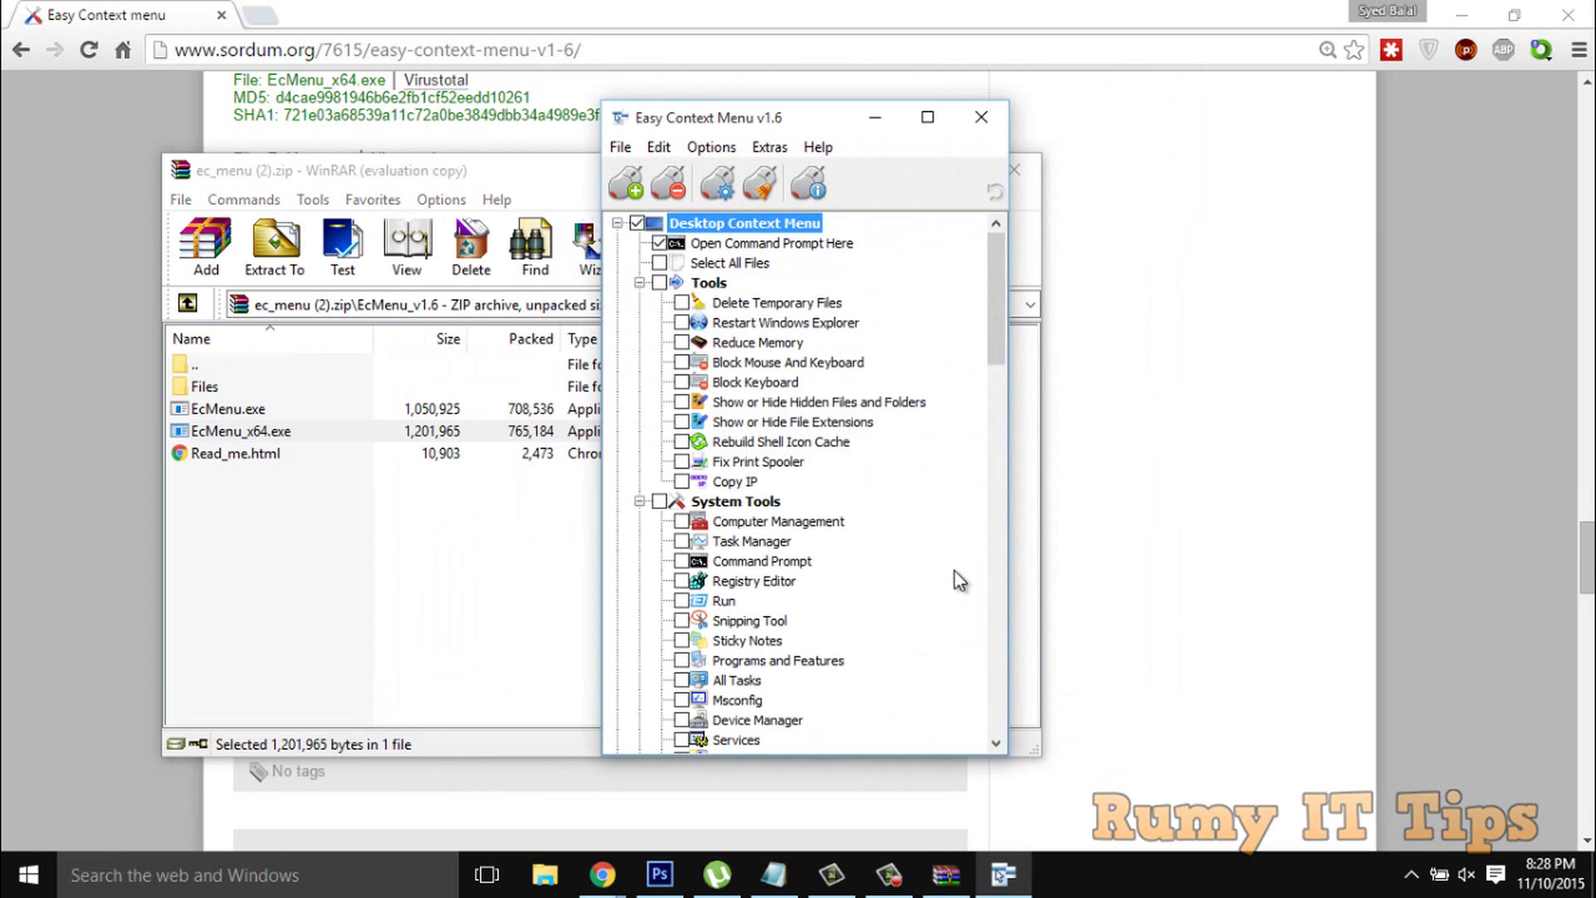
Minimize Chrome and close WinRAR so only Easy Context Menu remains
{"action": "left_click", "coordinate": [1464, 15]}
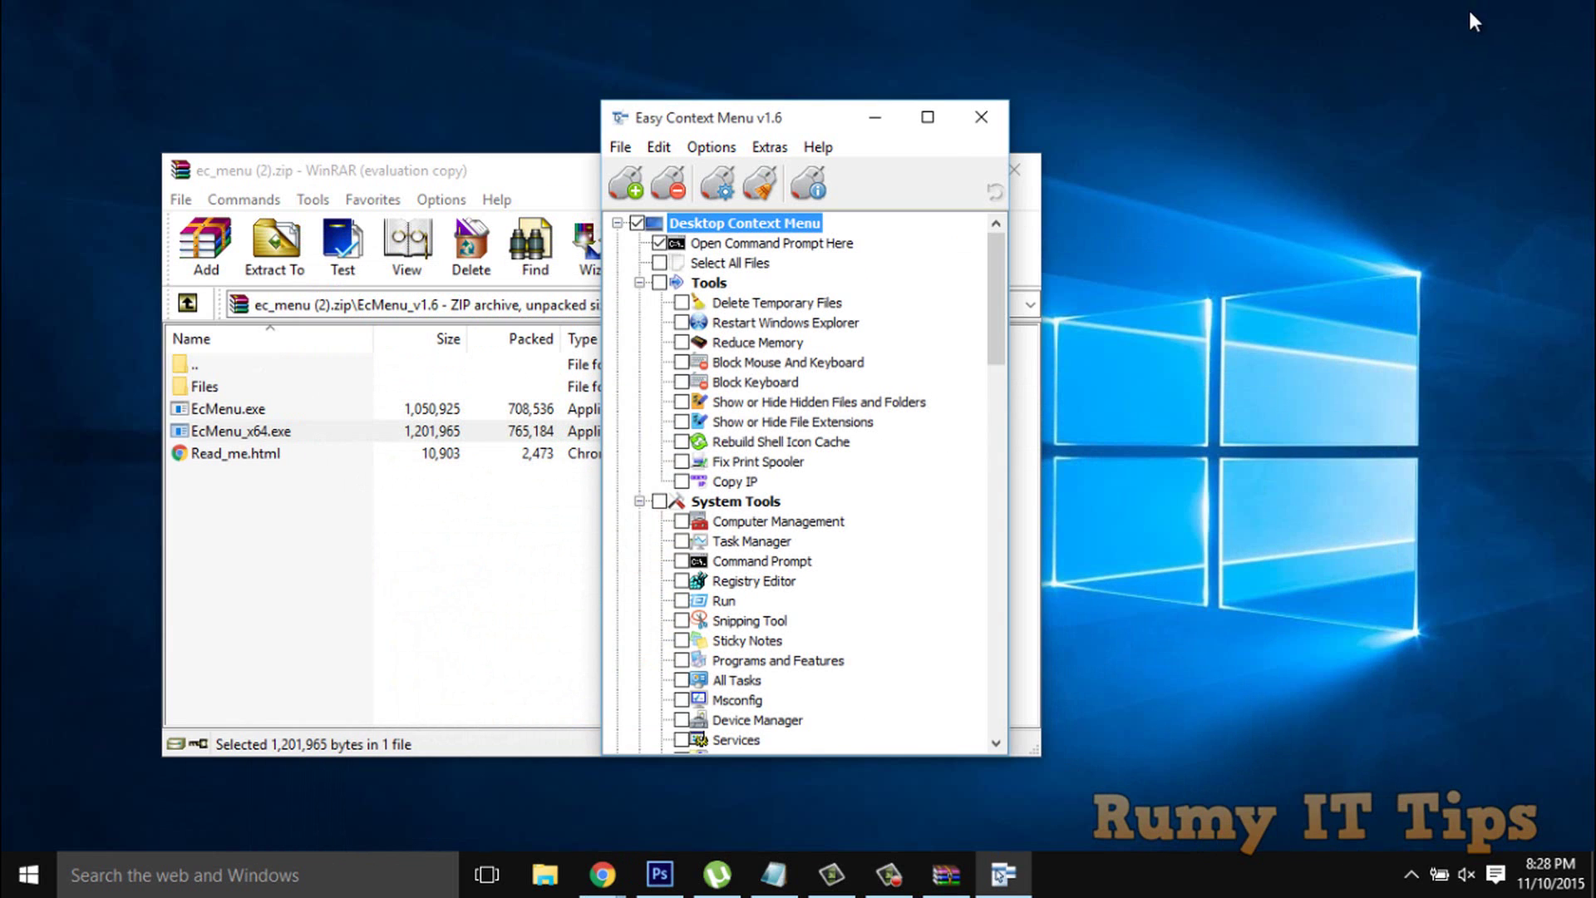
{"action": "left_click", "coordinate": [540, 166]}
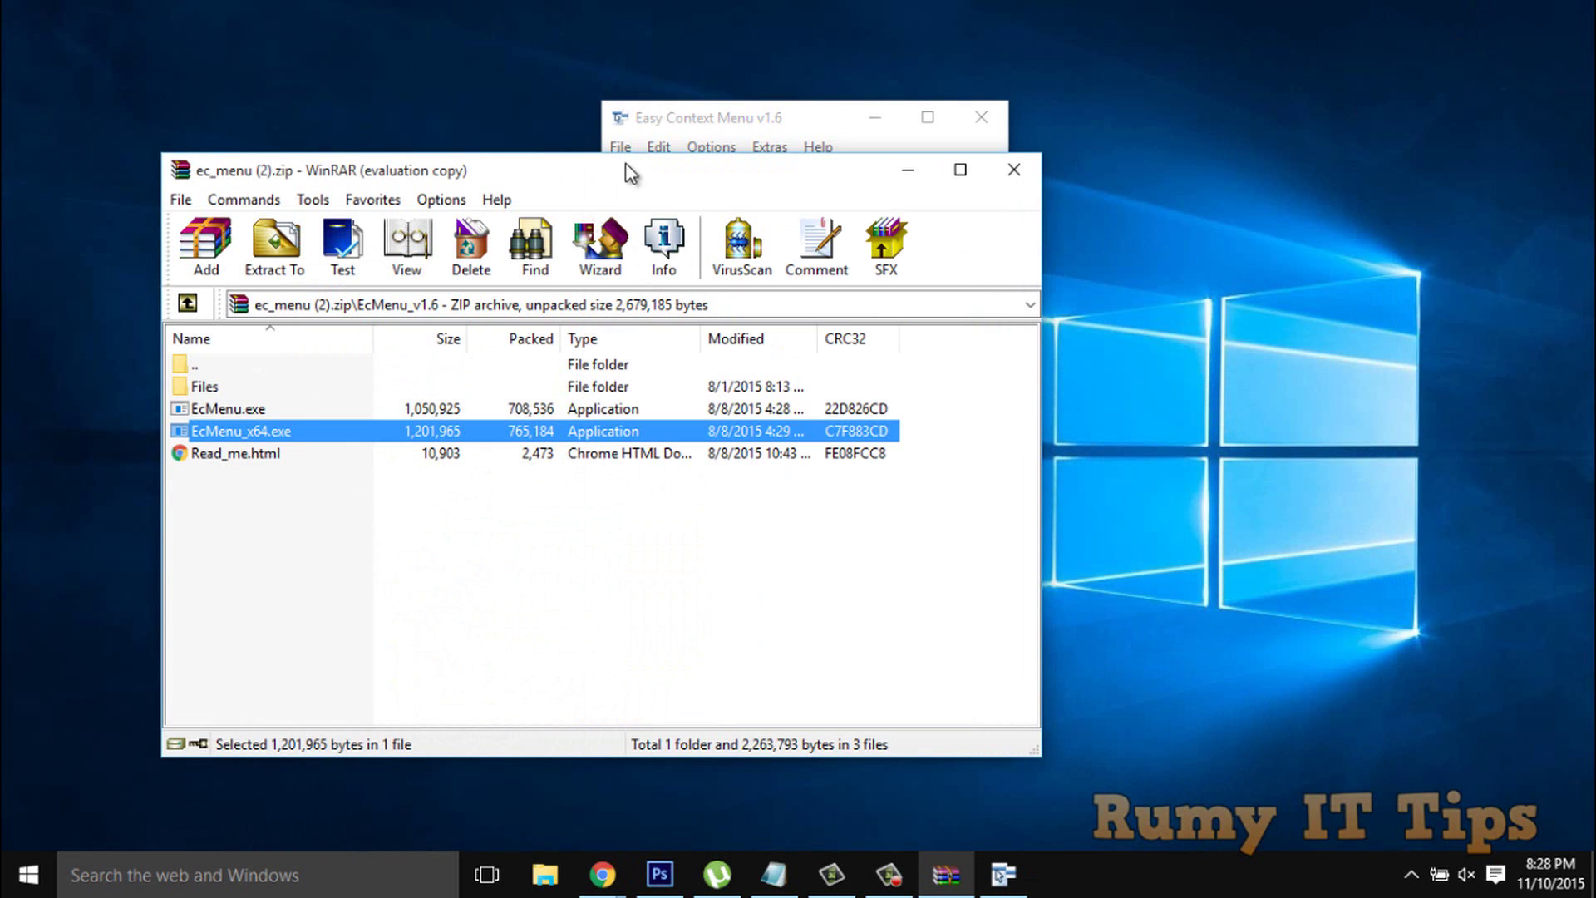
{"action": "left_click", "coordinate": [1014, 176]}
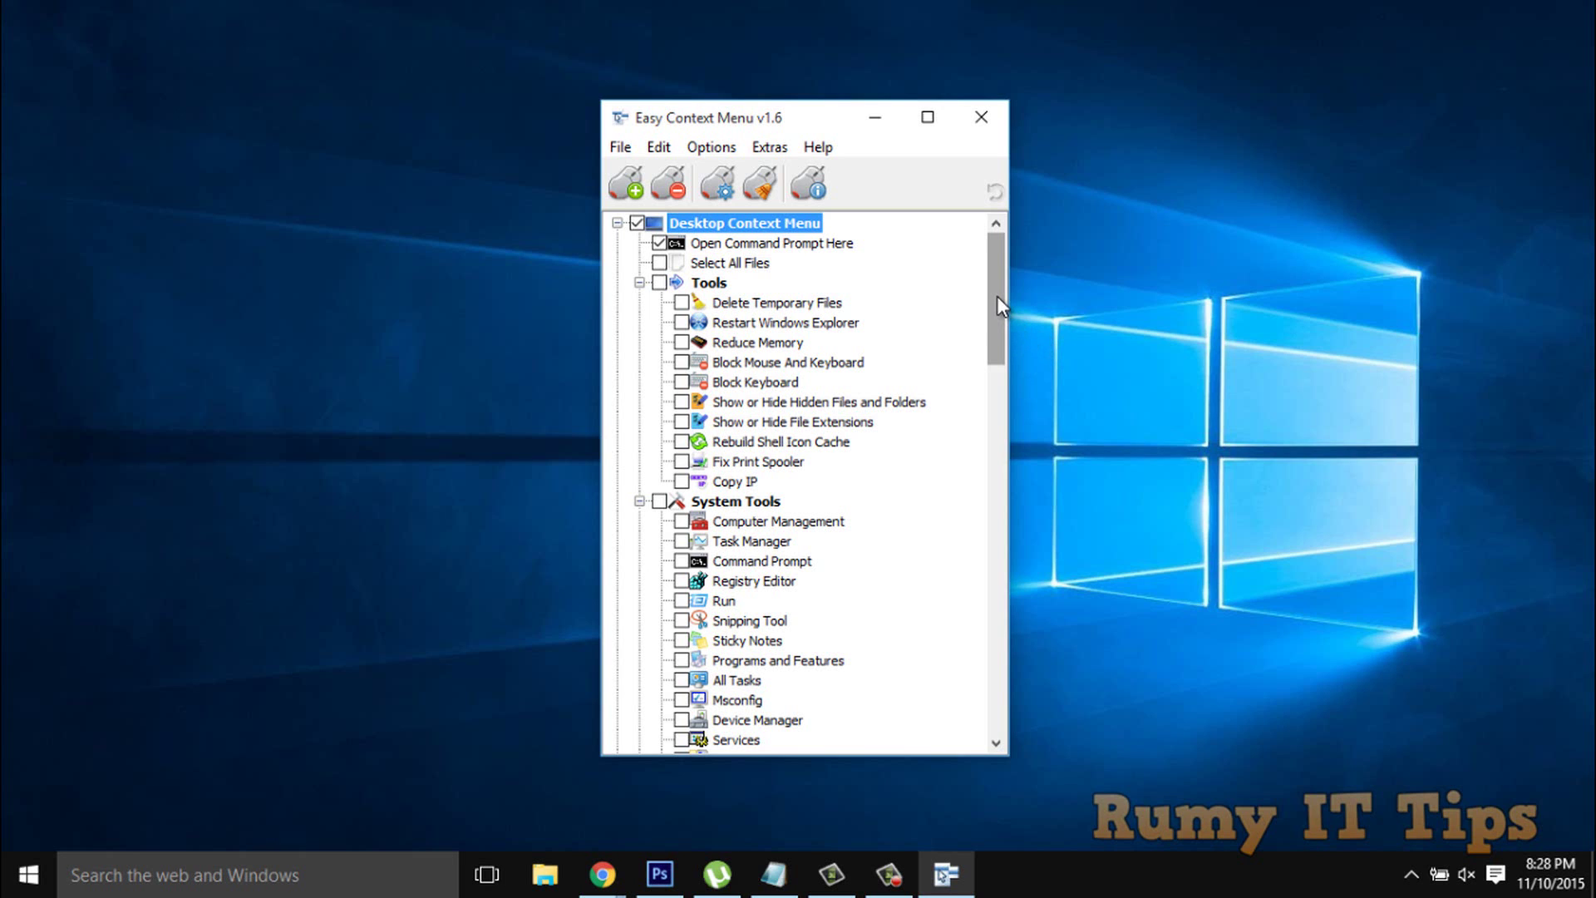
Tick Take Ownership under both Folder Context Menu and File Context Menu
{"action": "left_click_drag", "start_coordinate": [997, 295], "coordinate": [1009, 662]}
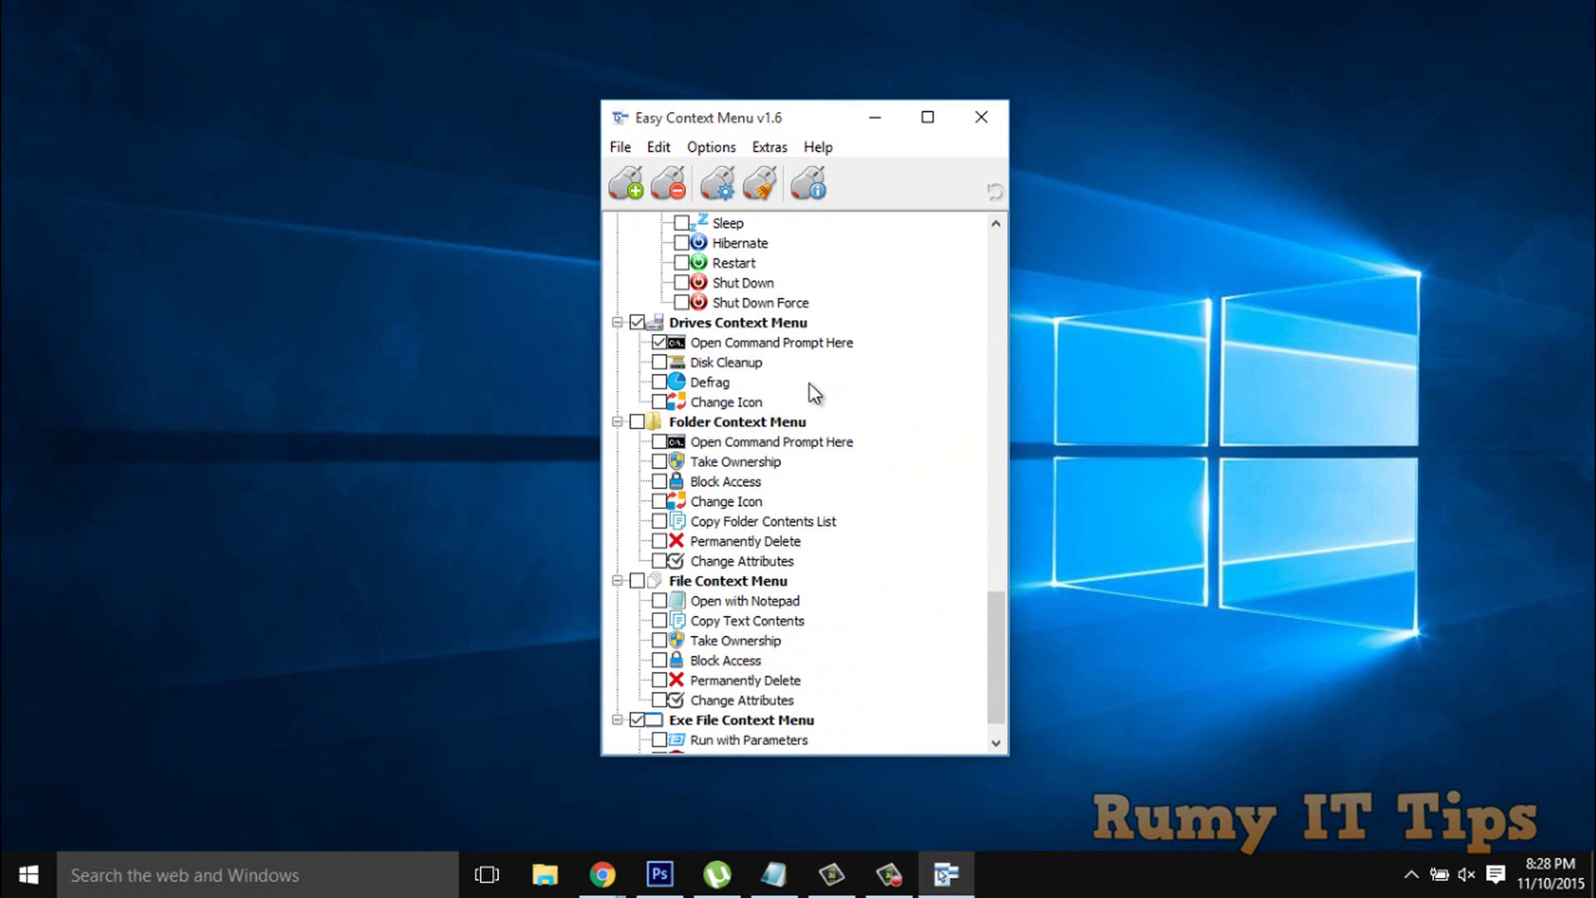
{"action": "left_click", "coordinate": [661, 463]}
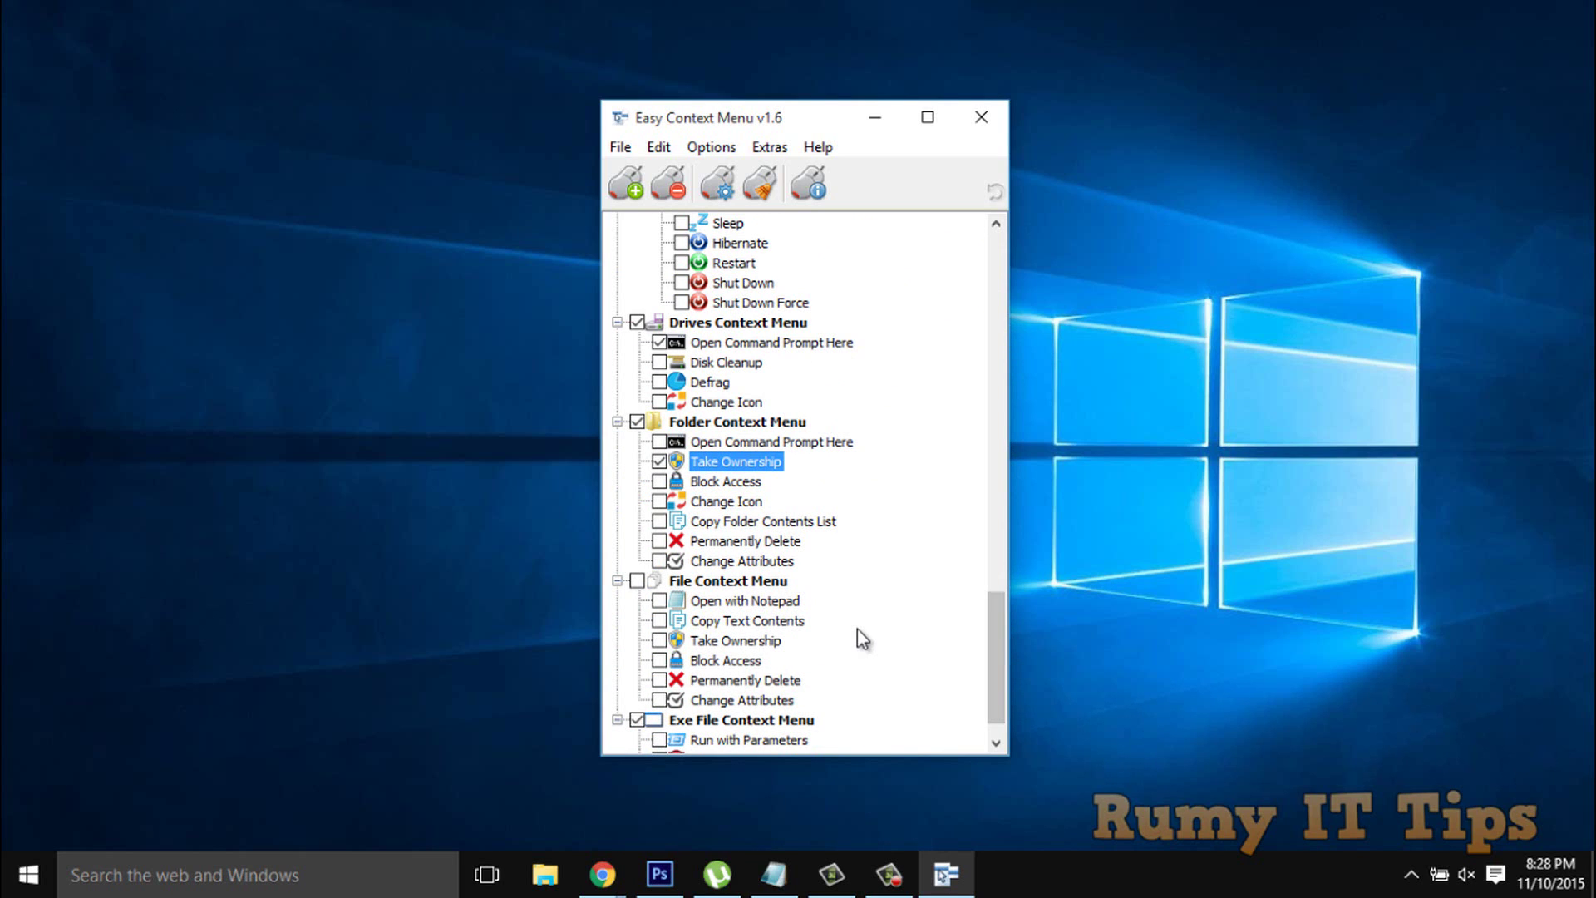
{"action": "left_click", "coordinate": [660, 641]}
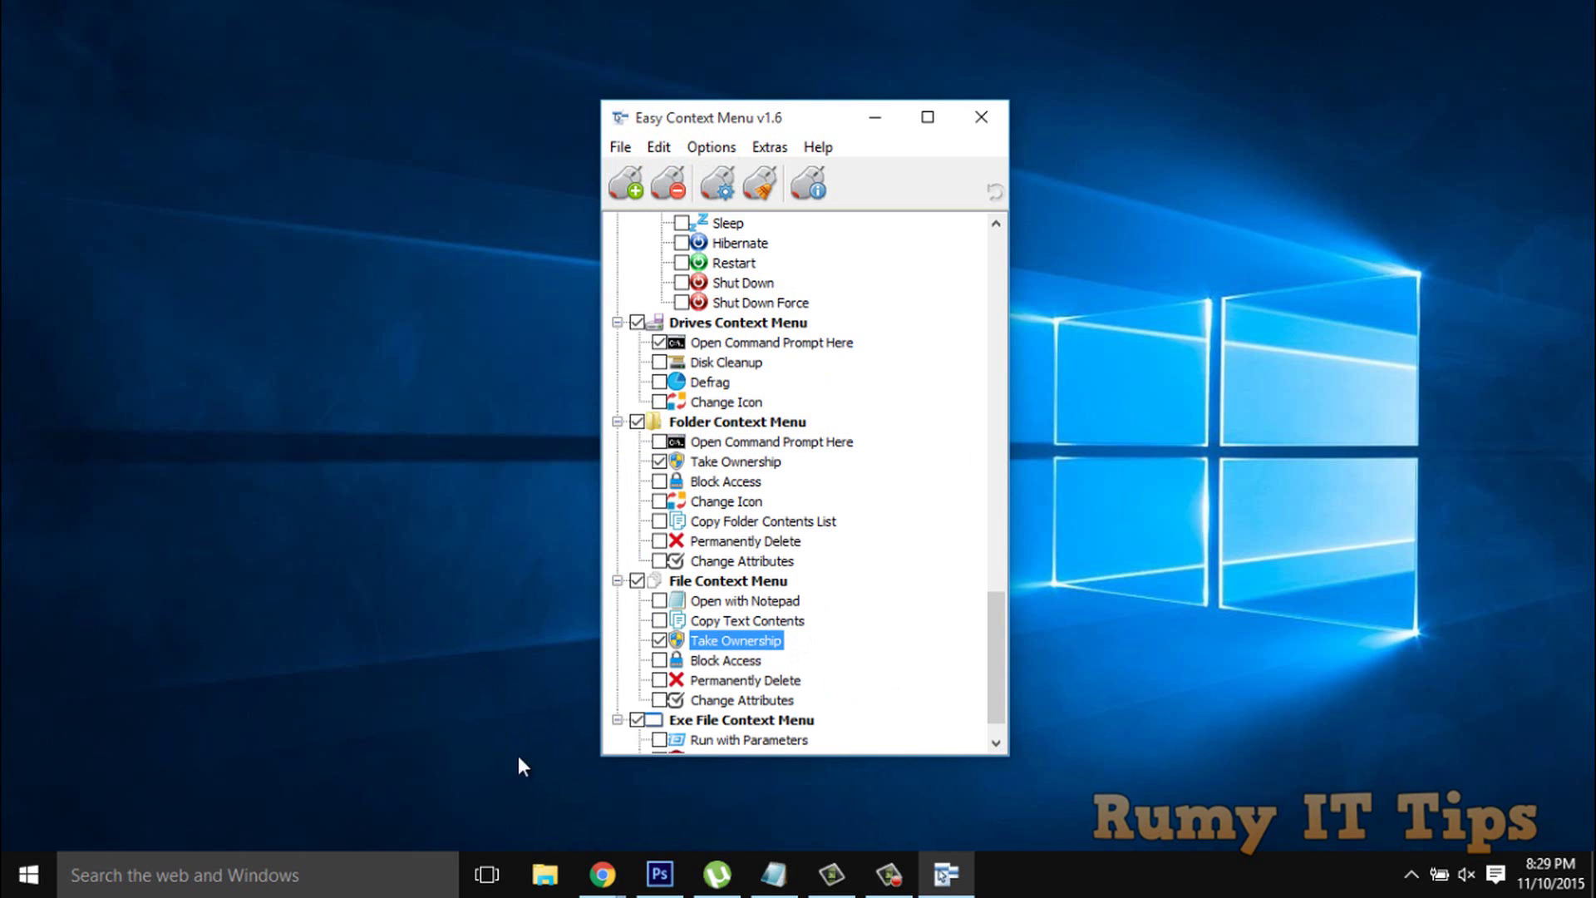
Open the rumy data (E:) drive and view the Youtube_chaneel folder's right-click menu
{"action": "left_click", "coordinate": [547, 879]}
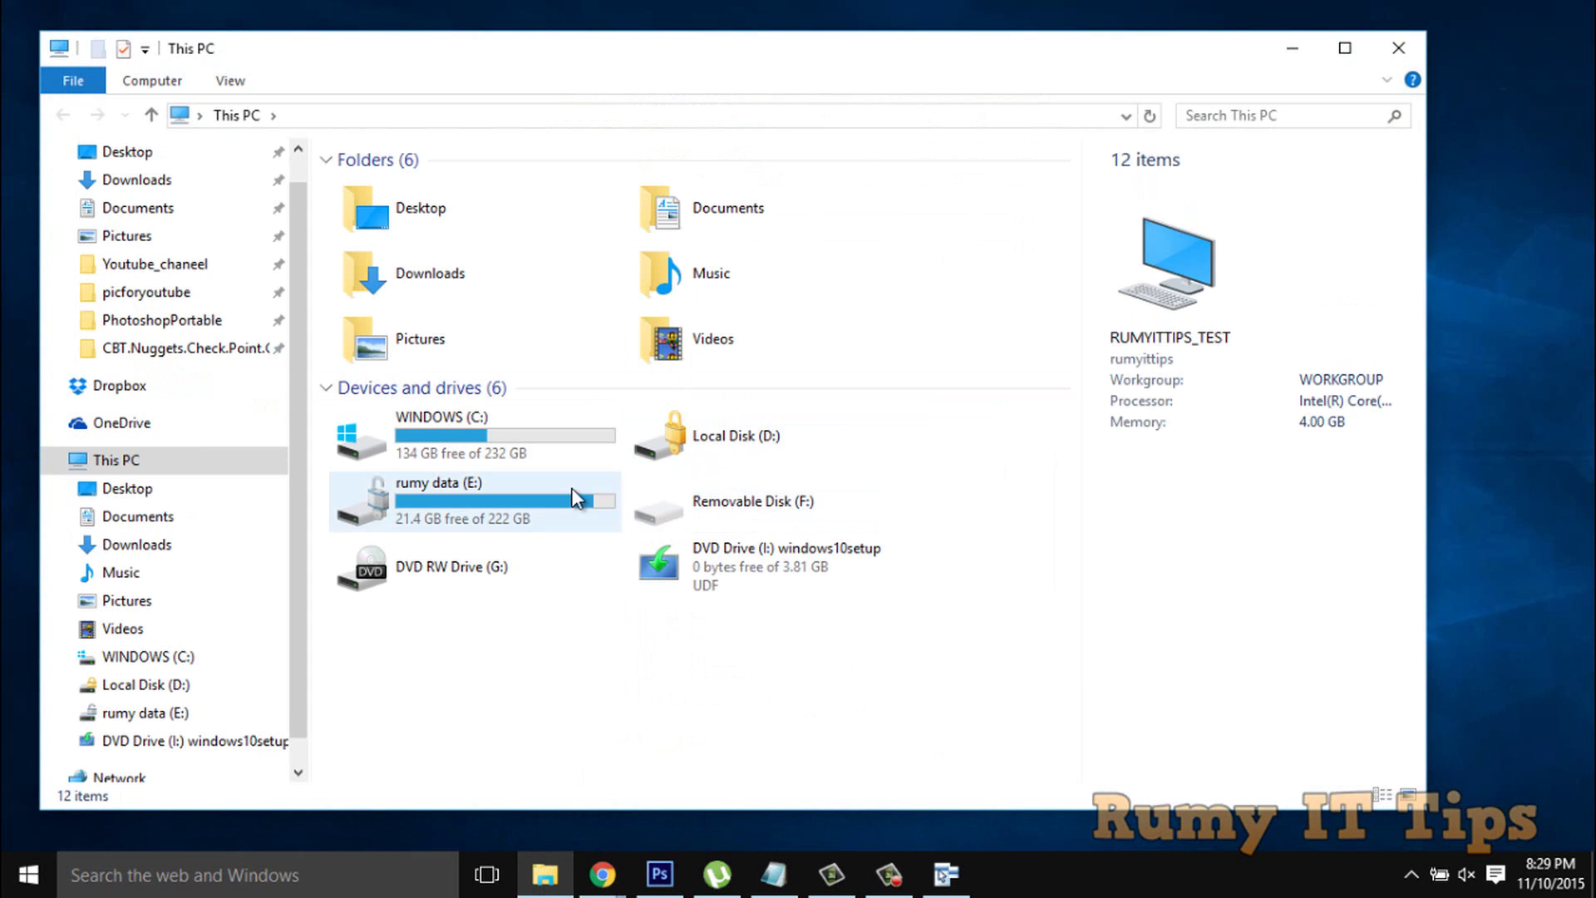
{"action": "double_click", "coordinate": [575, 496]}
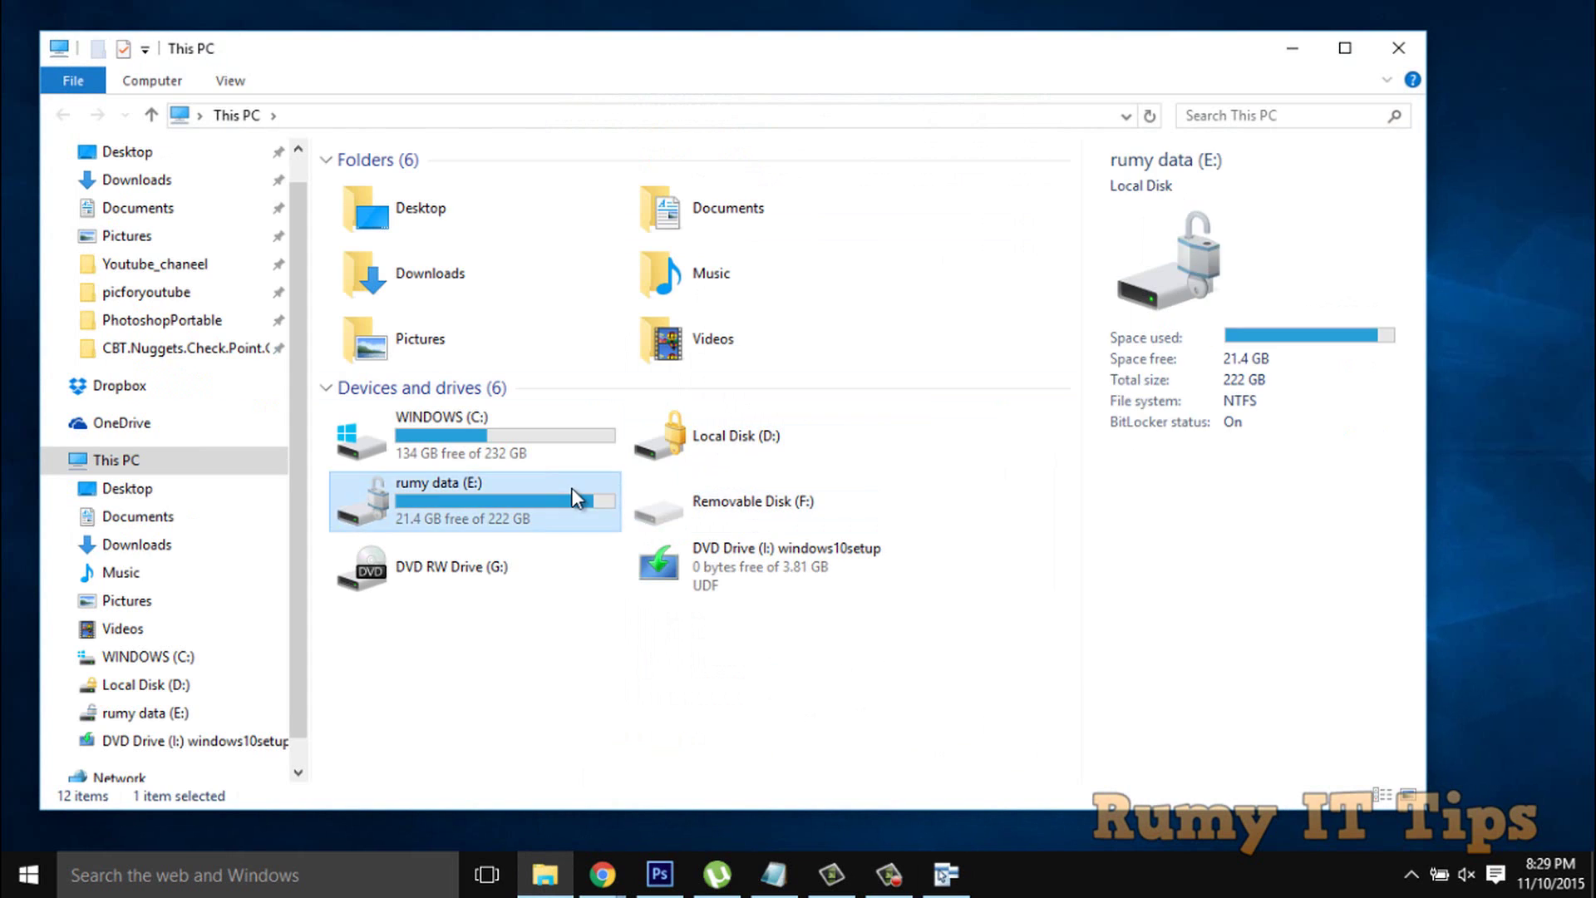
{"action": "left_click", "coordinate": [538, 252]}
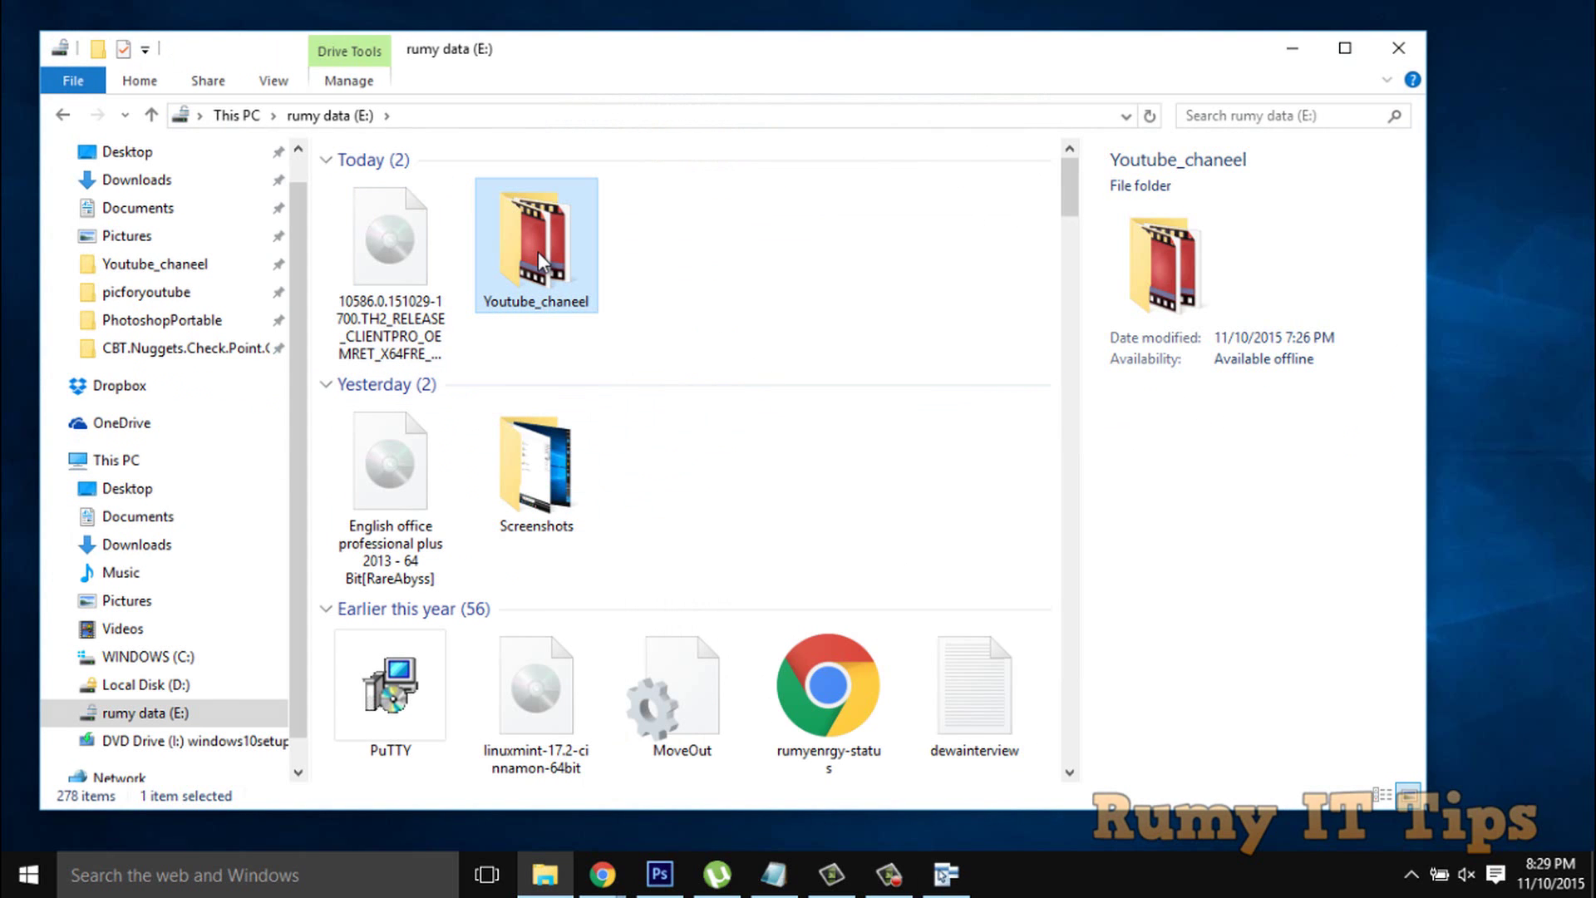
{"action": "right_click", "coordinate": [538, 252]}
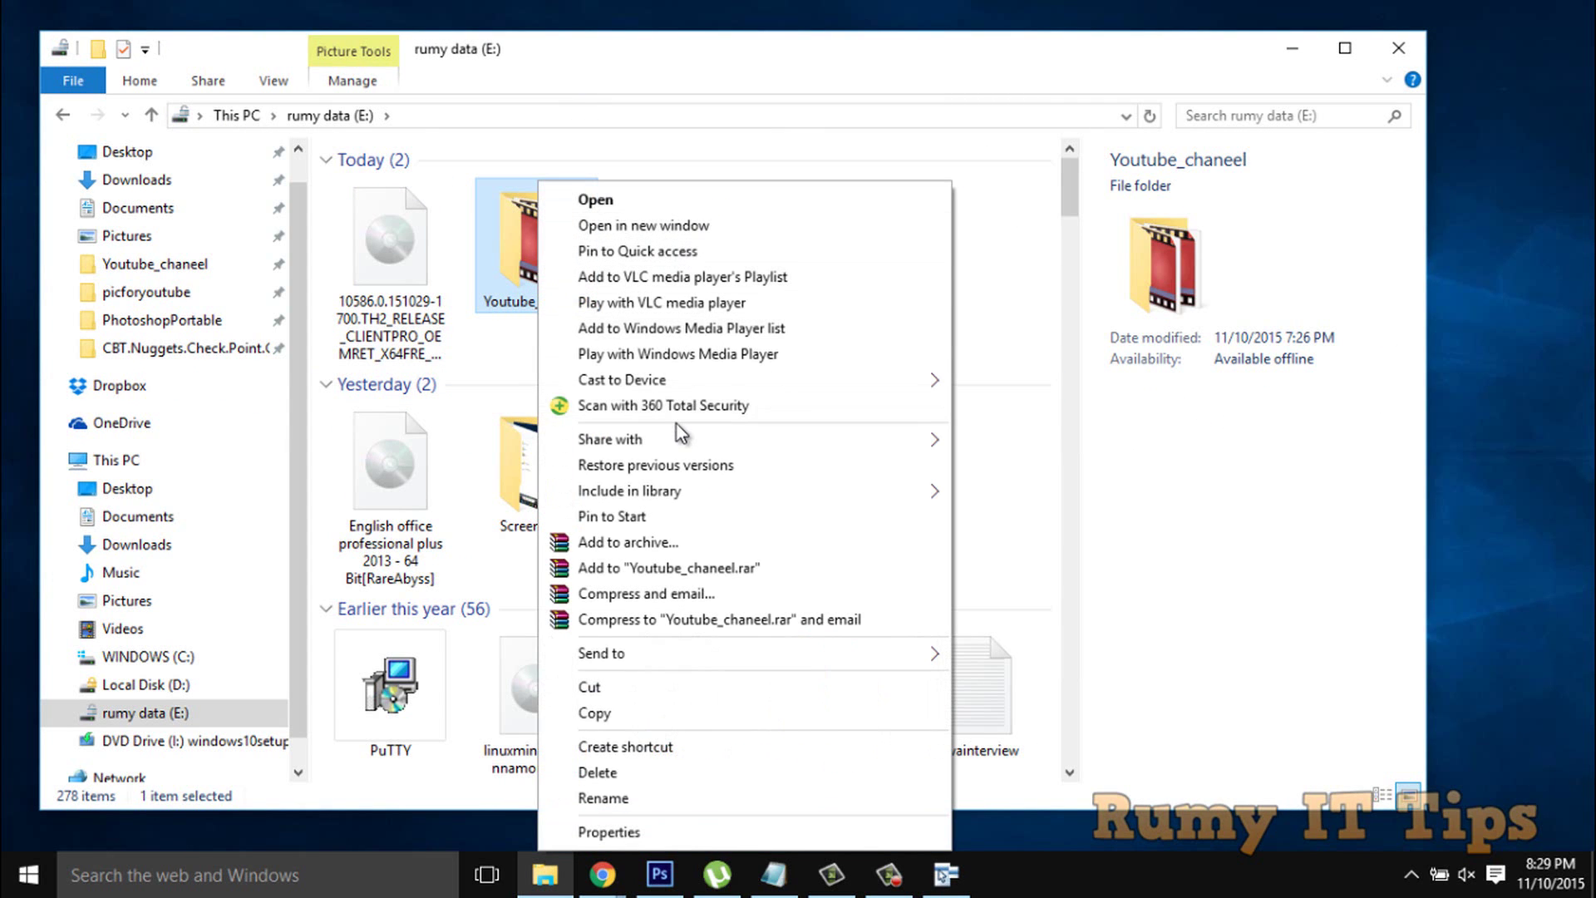
{"action": "left_click", "coordinate": [1006, 271]}
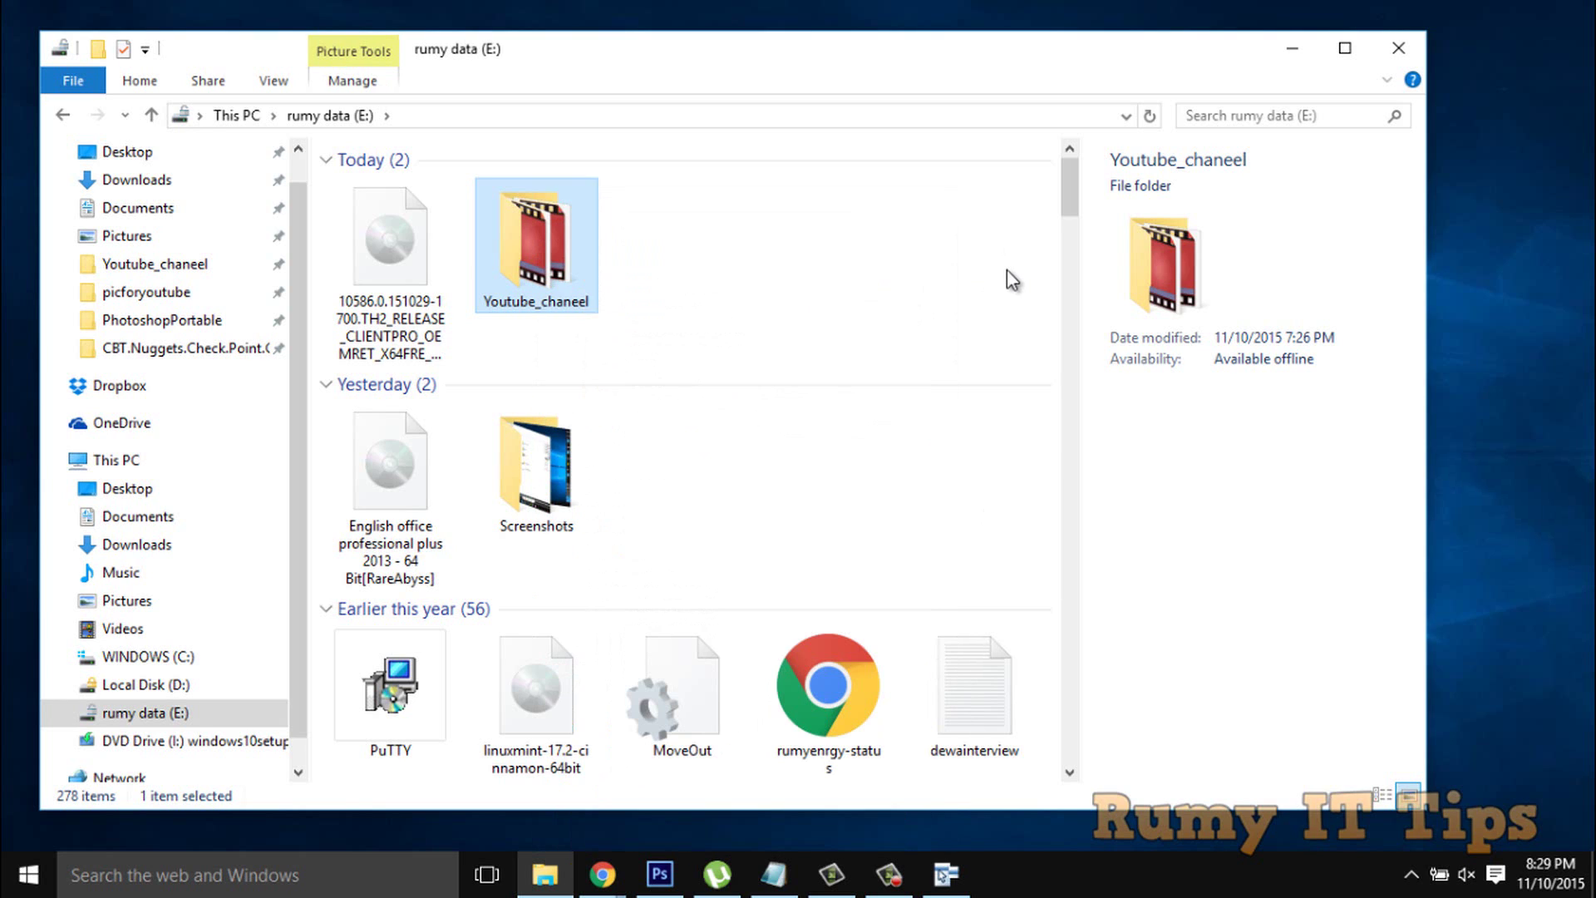
Apply the menu changes and confirm Take Ownership now appears on Youtube_chaneel's right-click menu
{"action": "left_click", "coordinate": [1292, 49]}
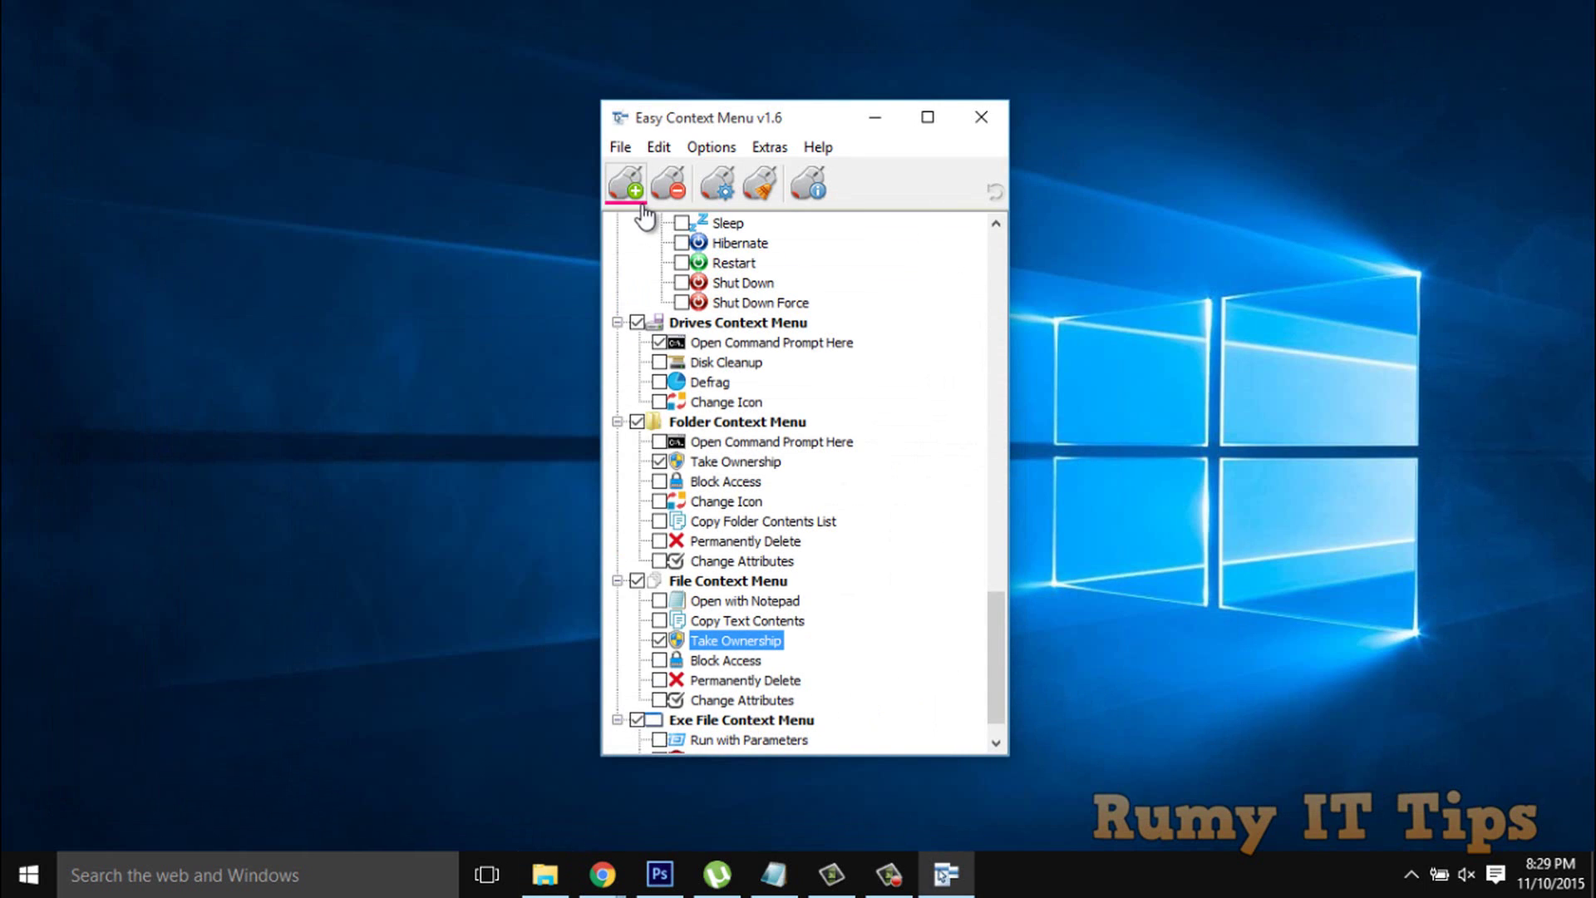
{"action": "left_click", "coordinate": [627, 196]}
{"action": "key", "text": "alt+Tab"}
{"action": "left_click", "coordinate": [557, 211]}
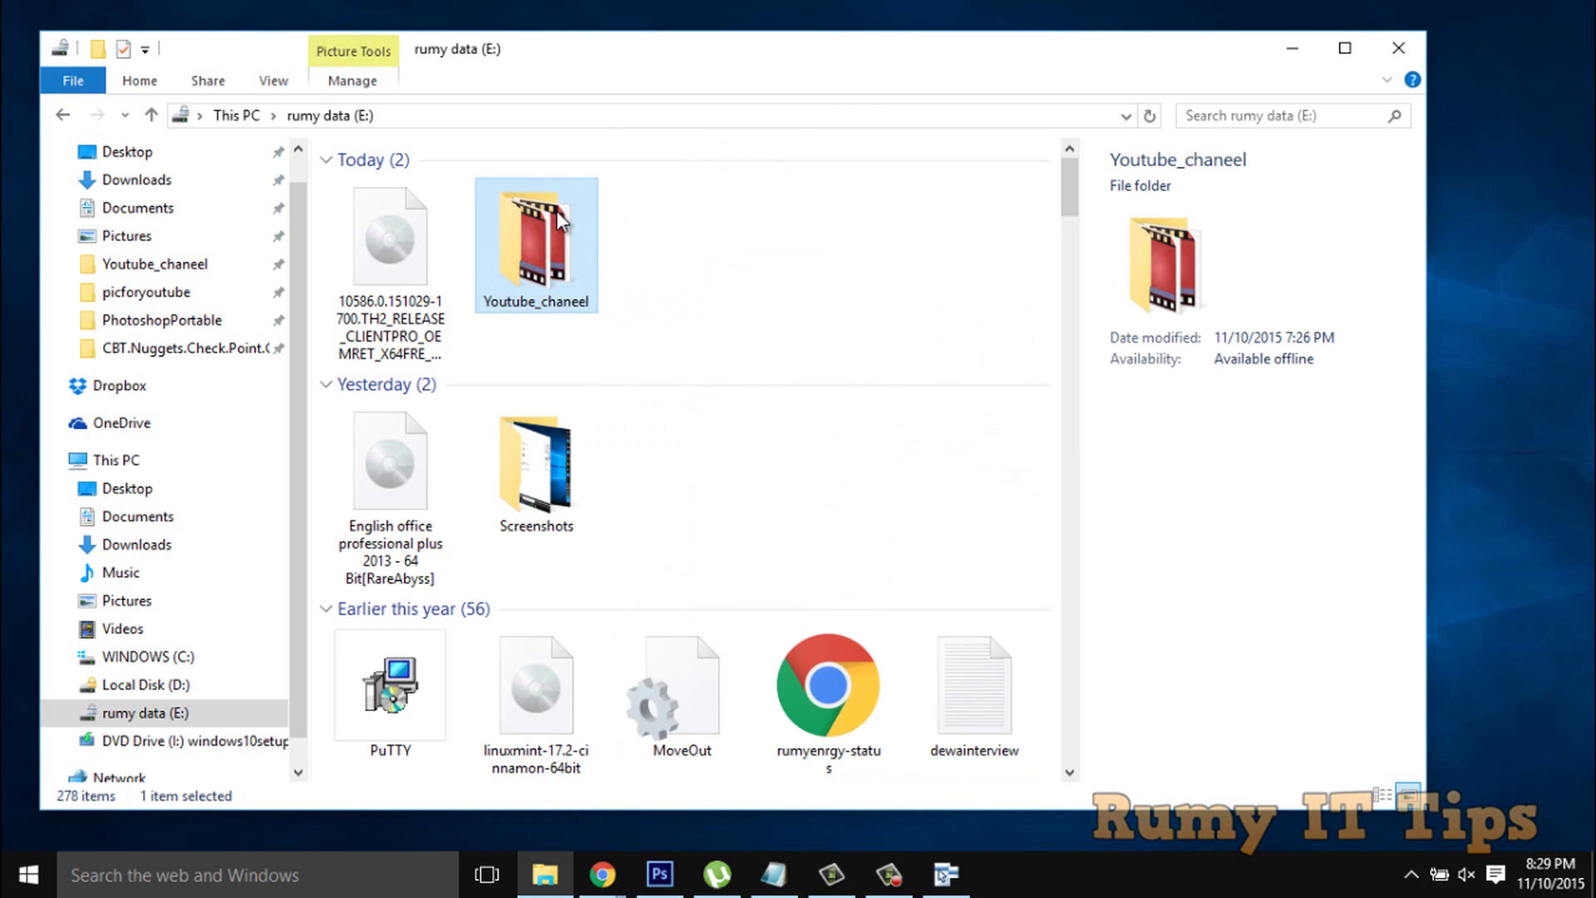
{"action": "right_click", "coordinate": [556, 210]}
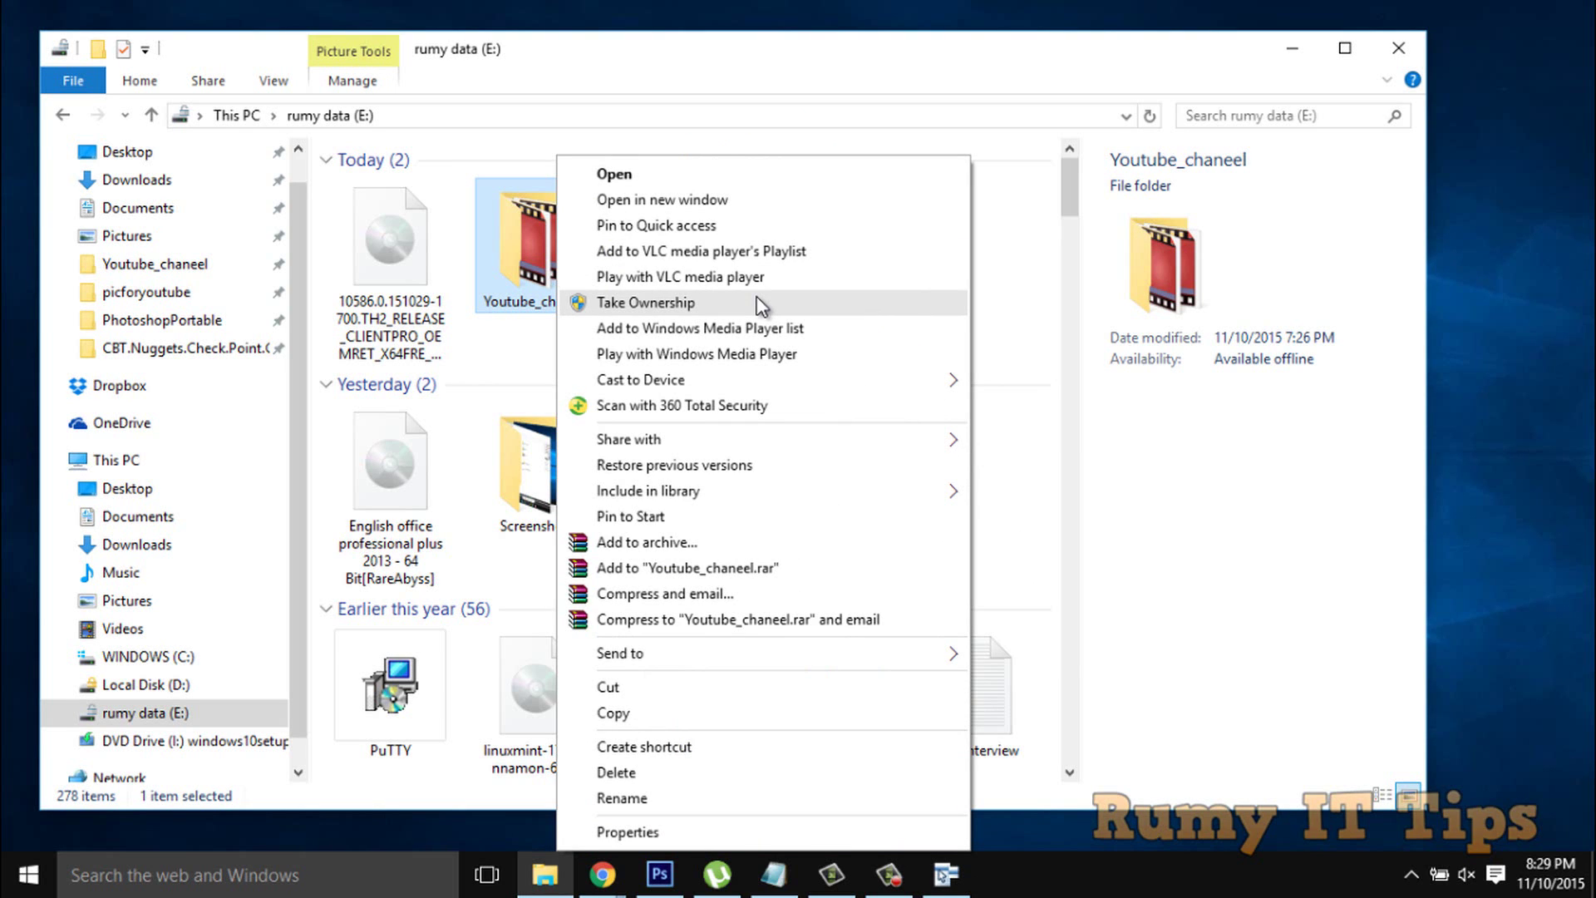
{"action": "left_click", "coordinate": [995, 281]}
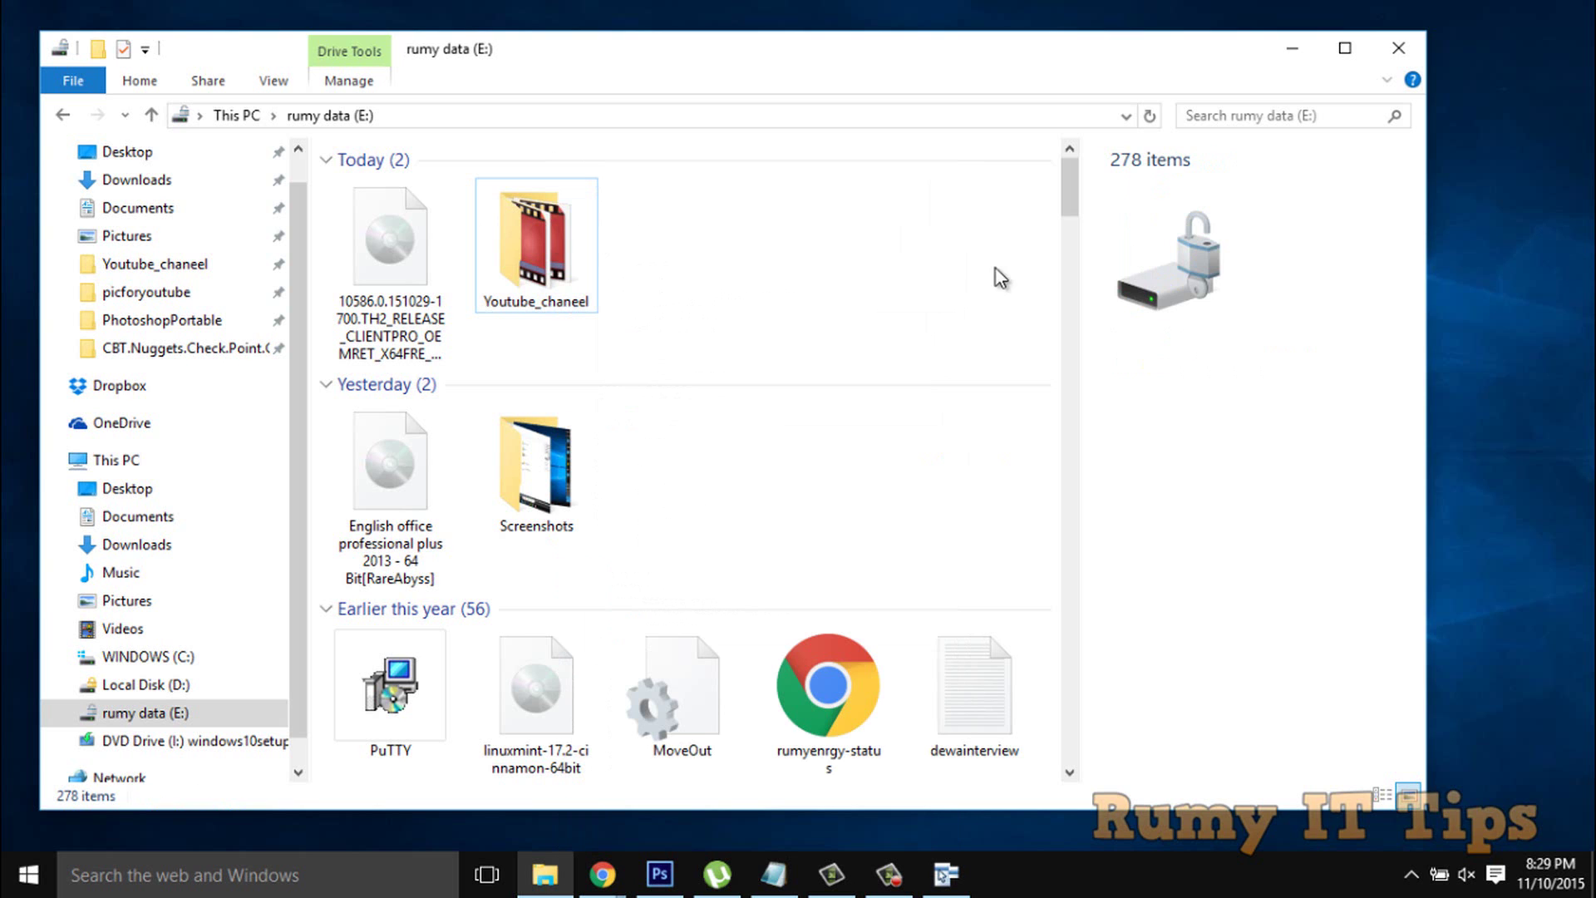
{"action": "left_click", "coordinate": [1295, 50]}
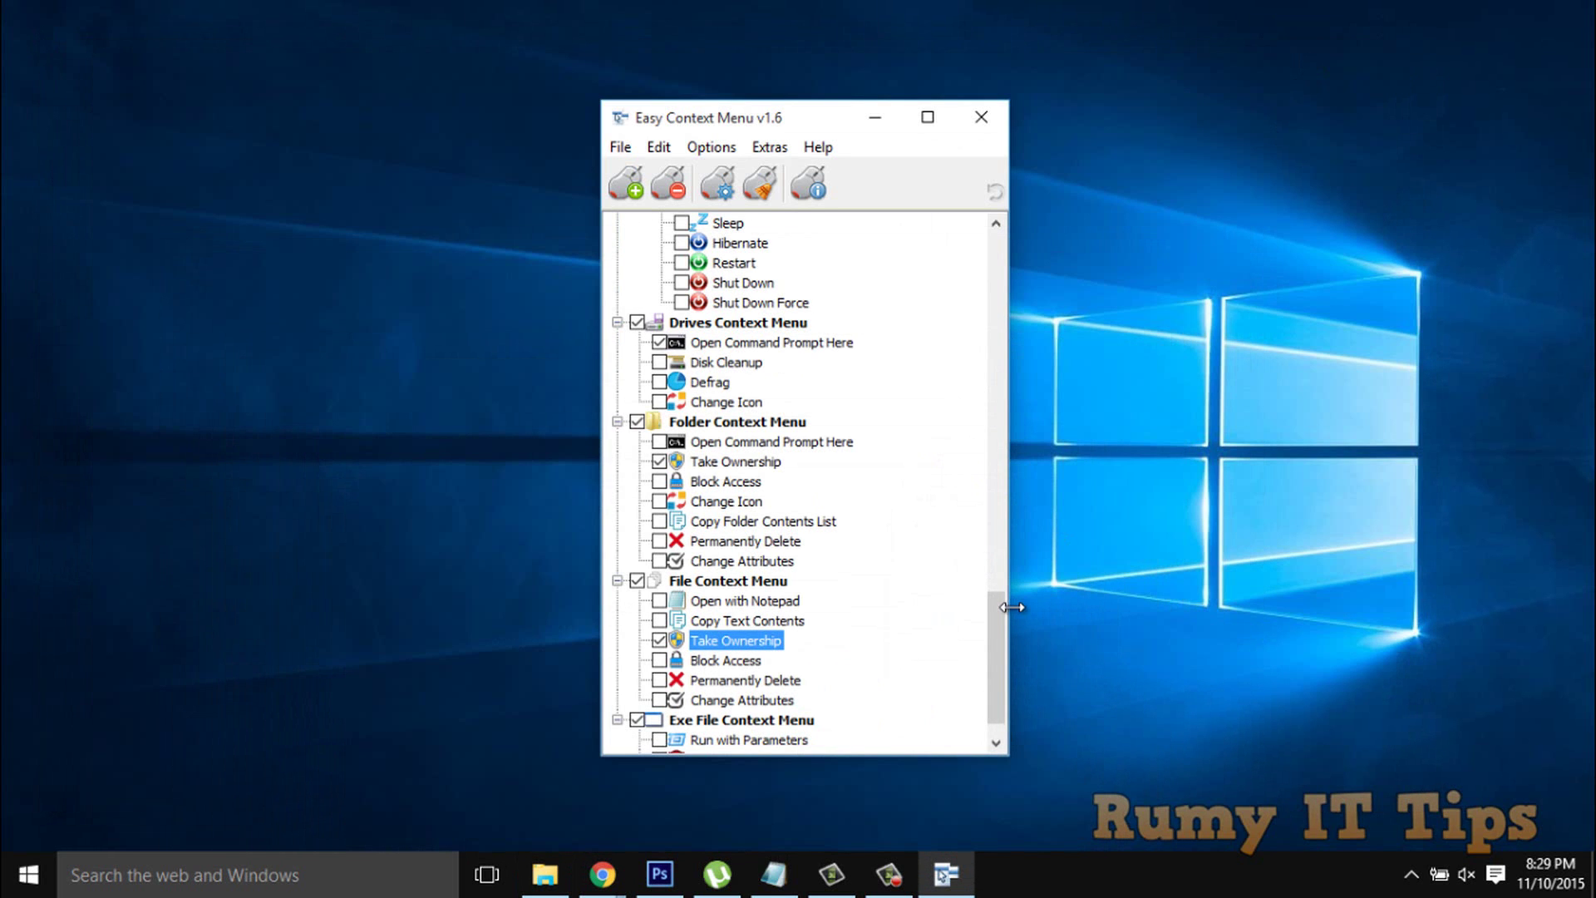
Close Easy Context Menu and launch Task Manager from the taskbar
{"action": "left_click", "coordinate": [982, 117]}
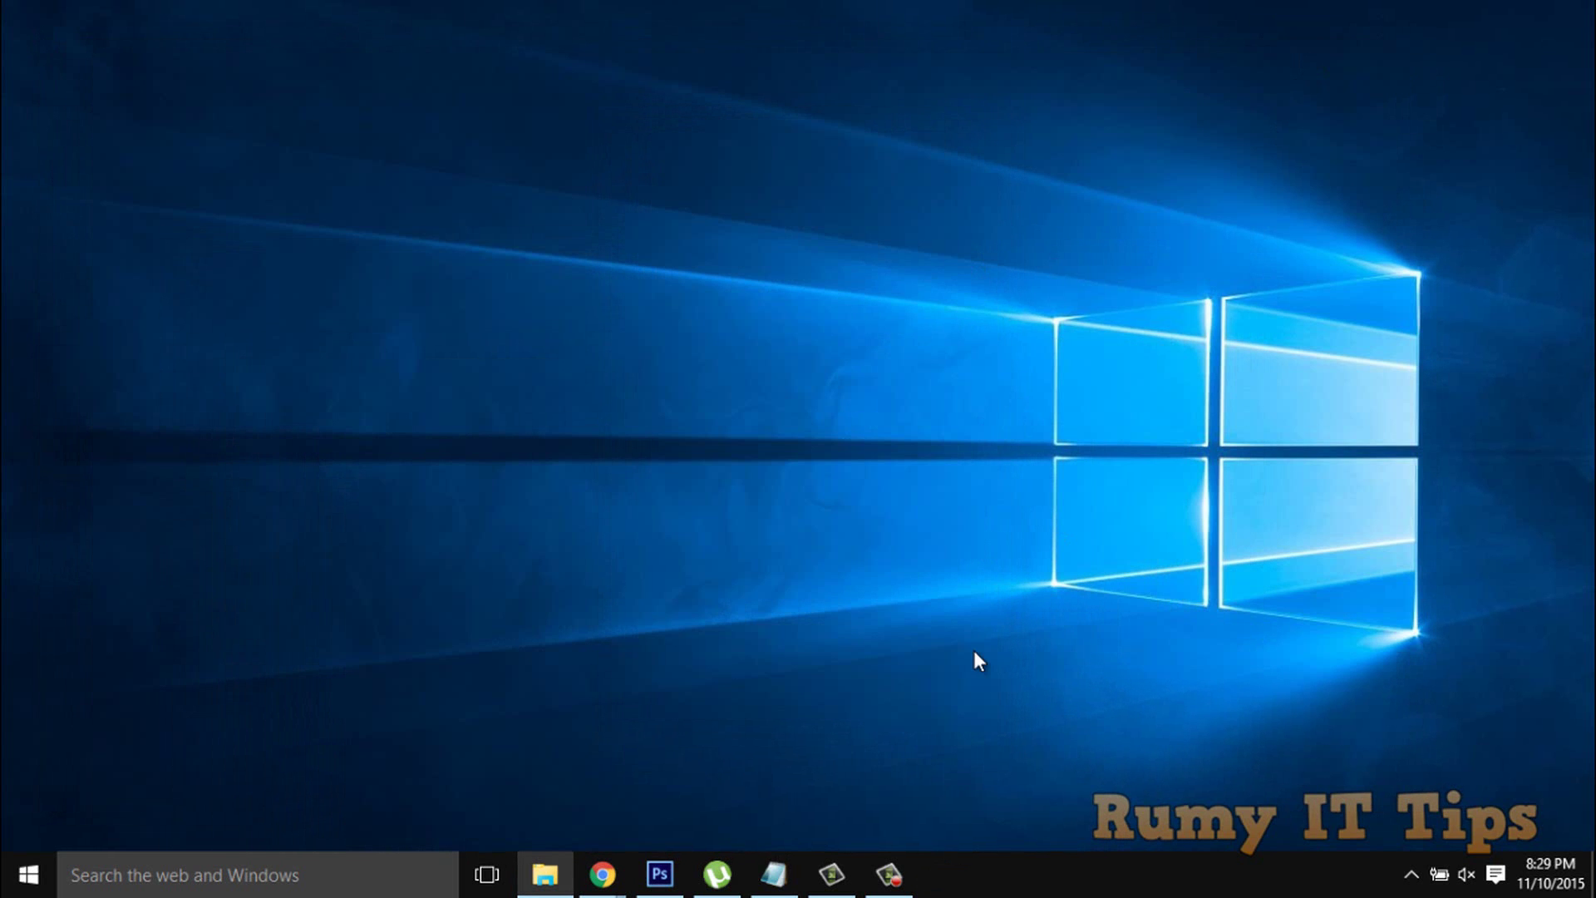
{"action": "right_click", "coordinate": [1039, 889]}
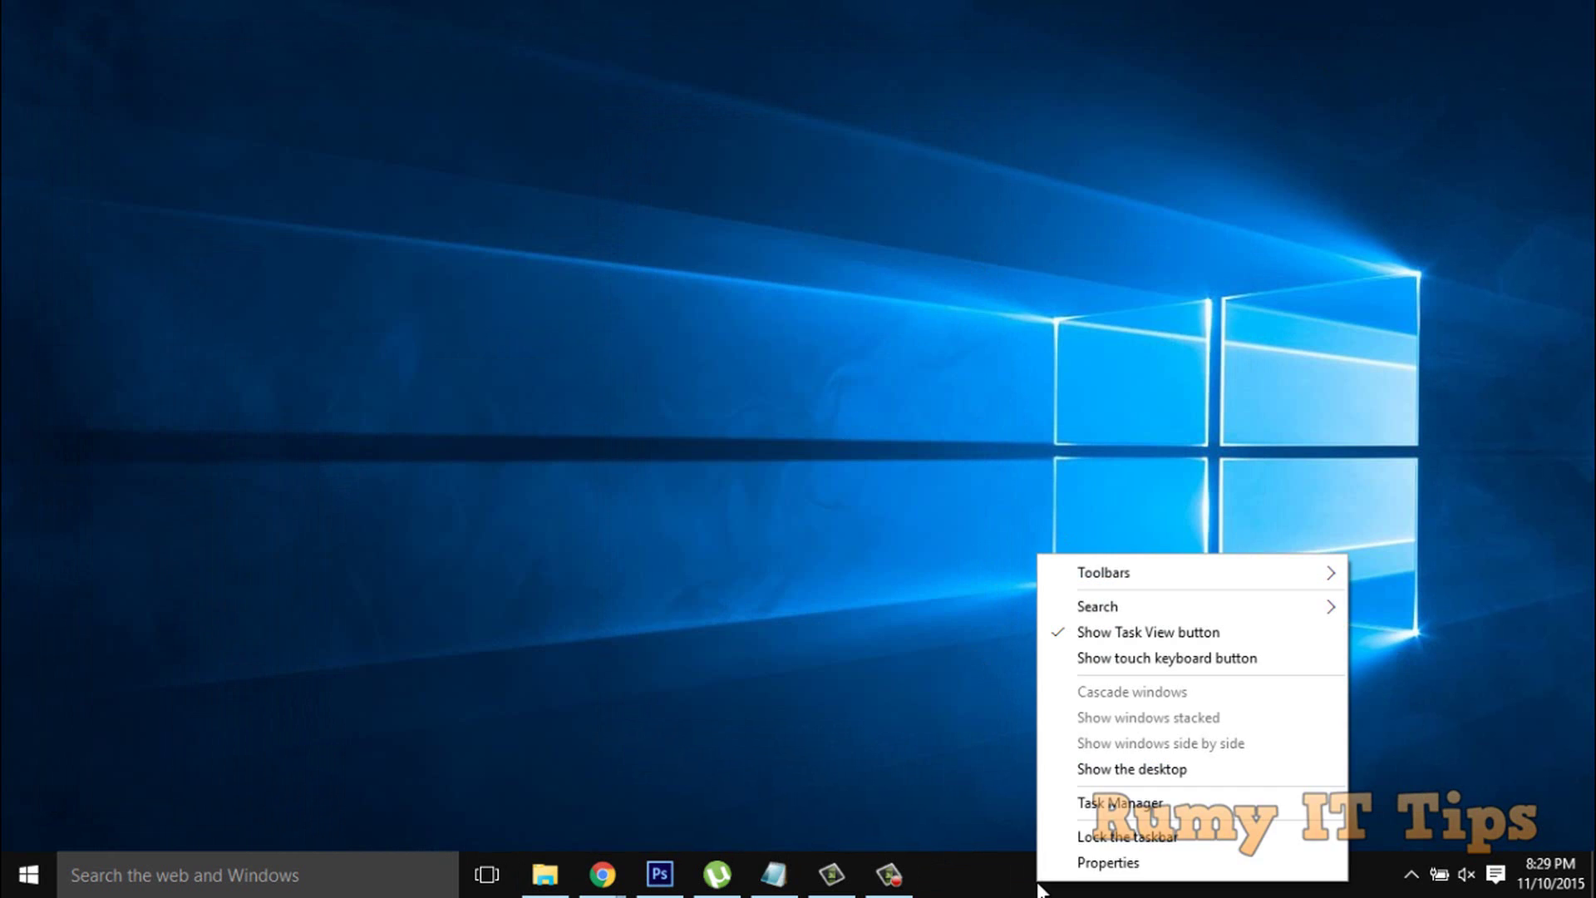
{"action": "left_click", "coordinate": [1120, 814]}
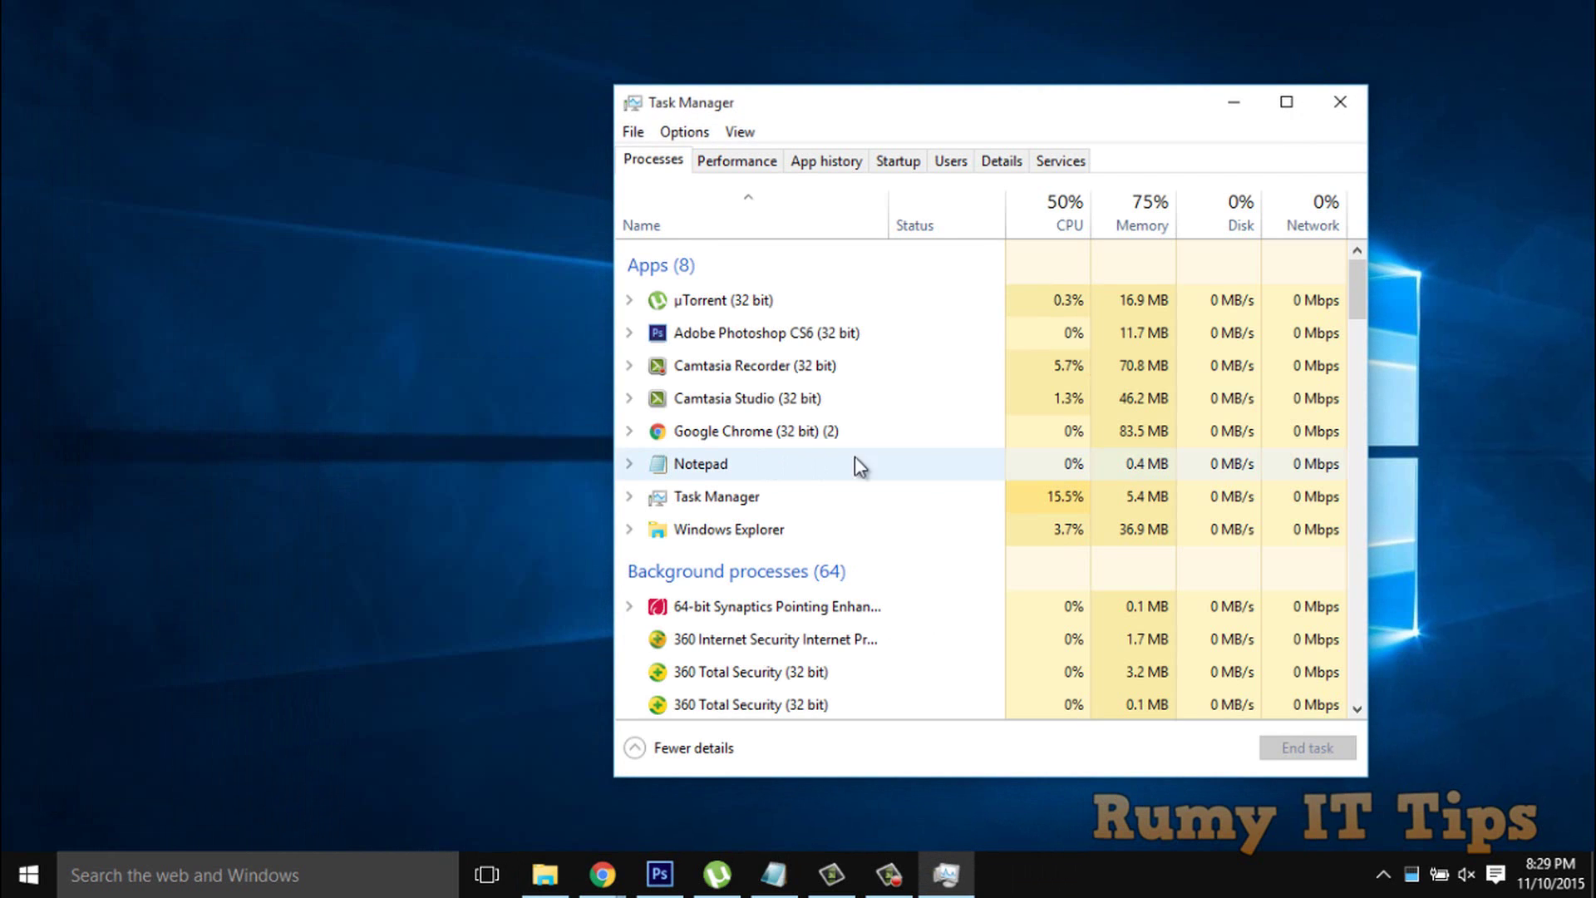
Open the file location of the Cortana process
{"action": "left_click_drag", "start_coordinate": [1358, 293], "coordinate": [1368, 342]}
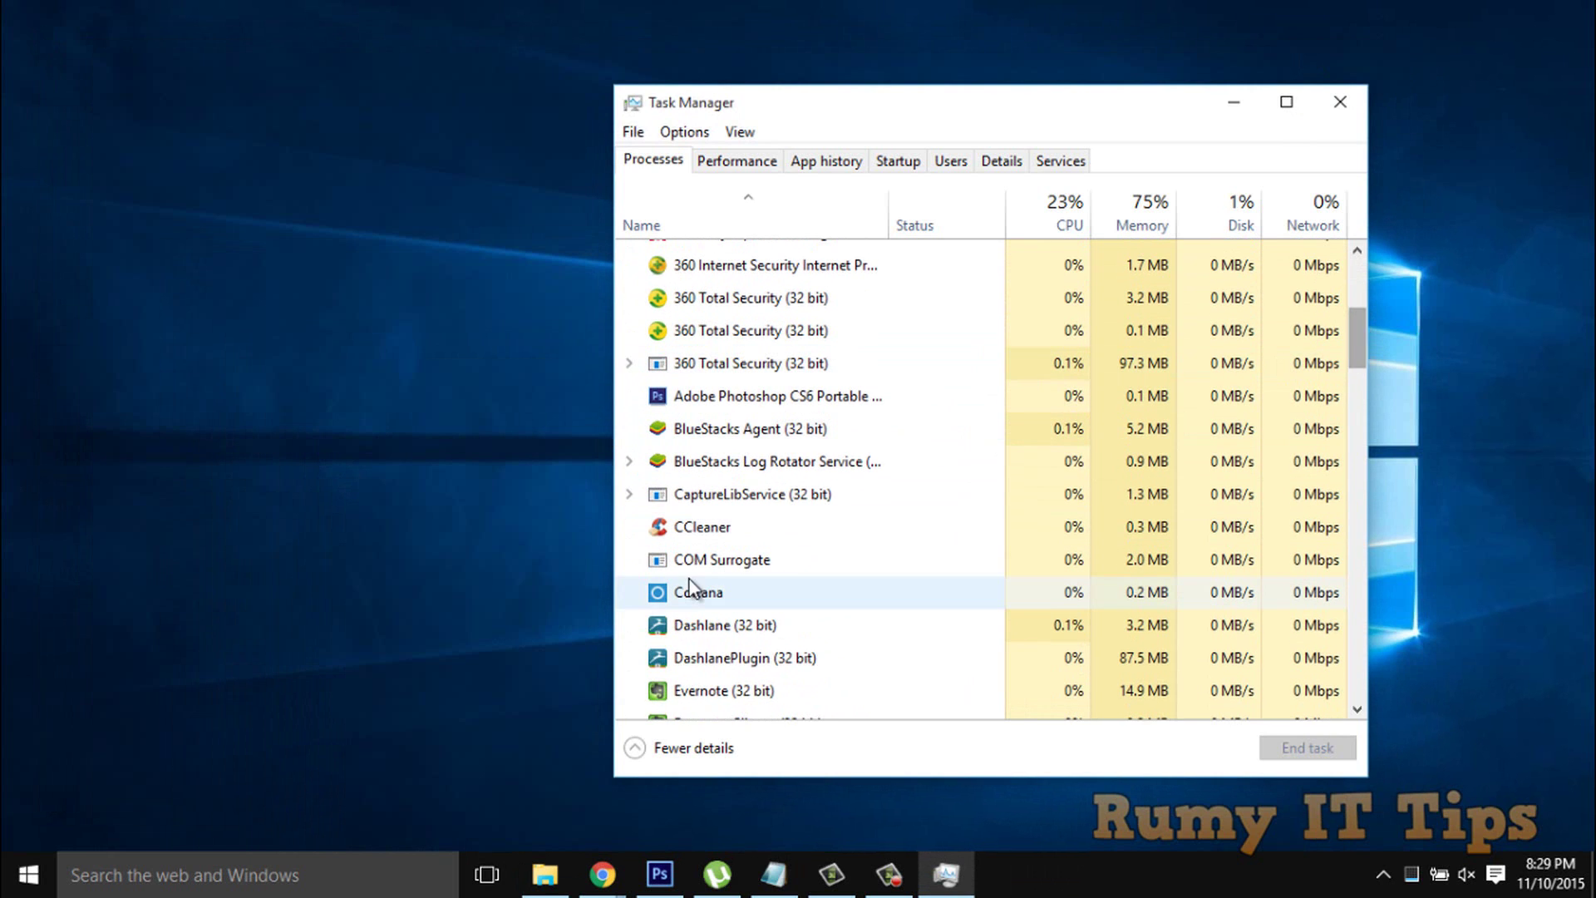
{"action": "left_click", "coordinate": [682, 590]}
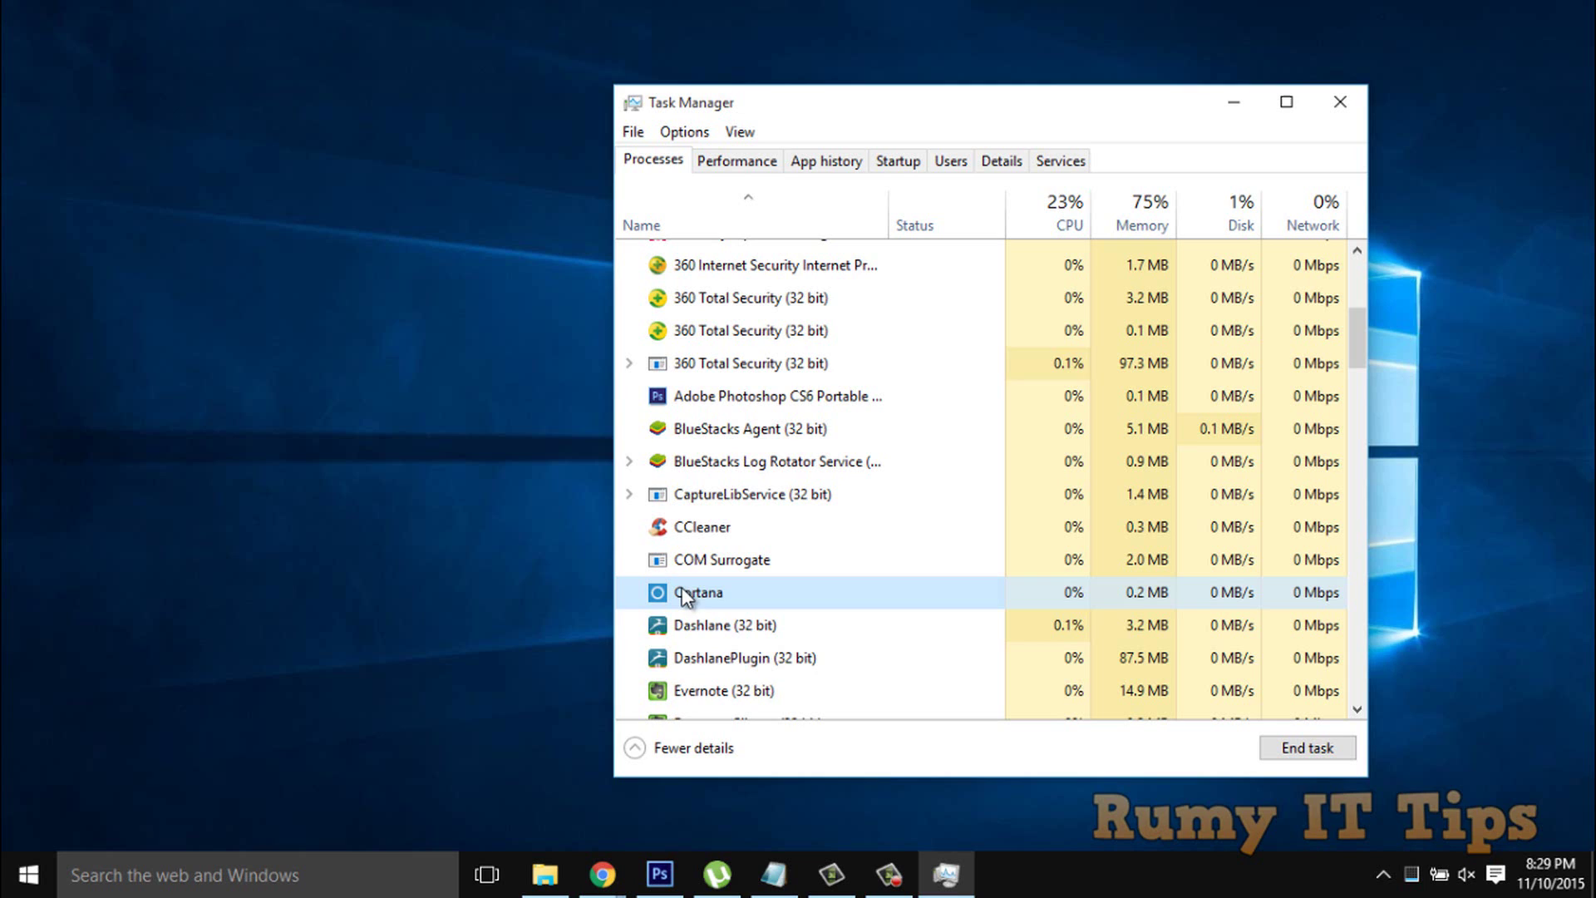
{"action": "right_click", "coordinate": [684, 595]}
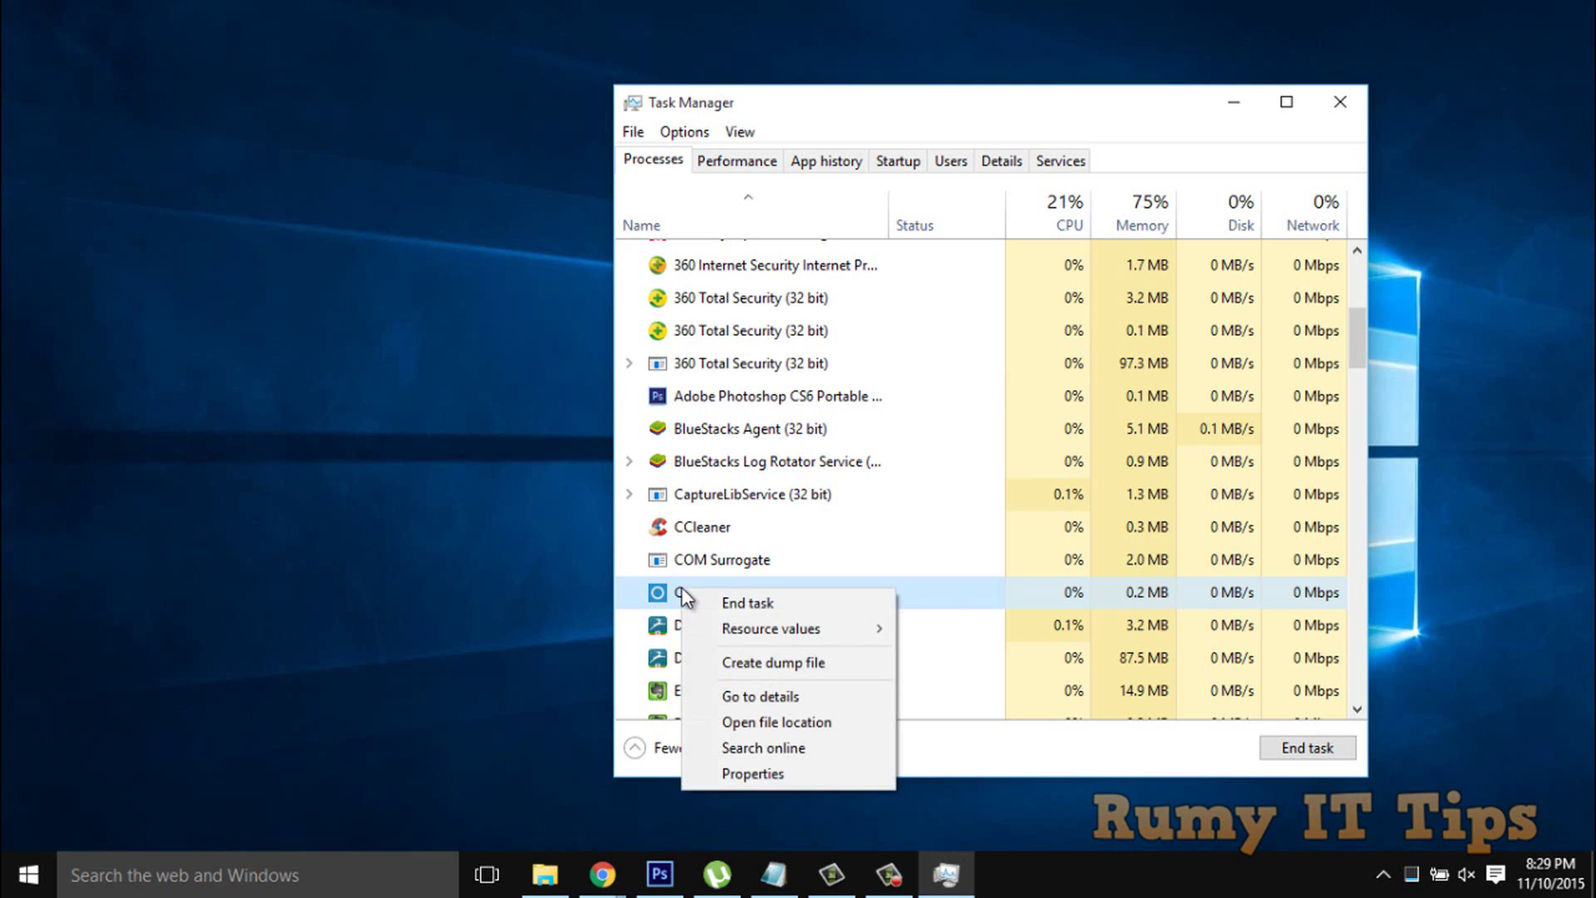
{"action": "left_click", "coordinate": [943, 594]}
{"action": "right_click", "coordinate": [941, 593]}
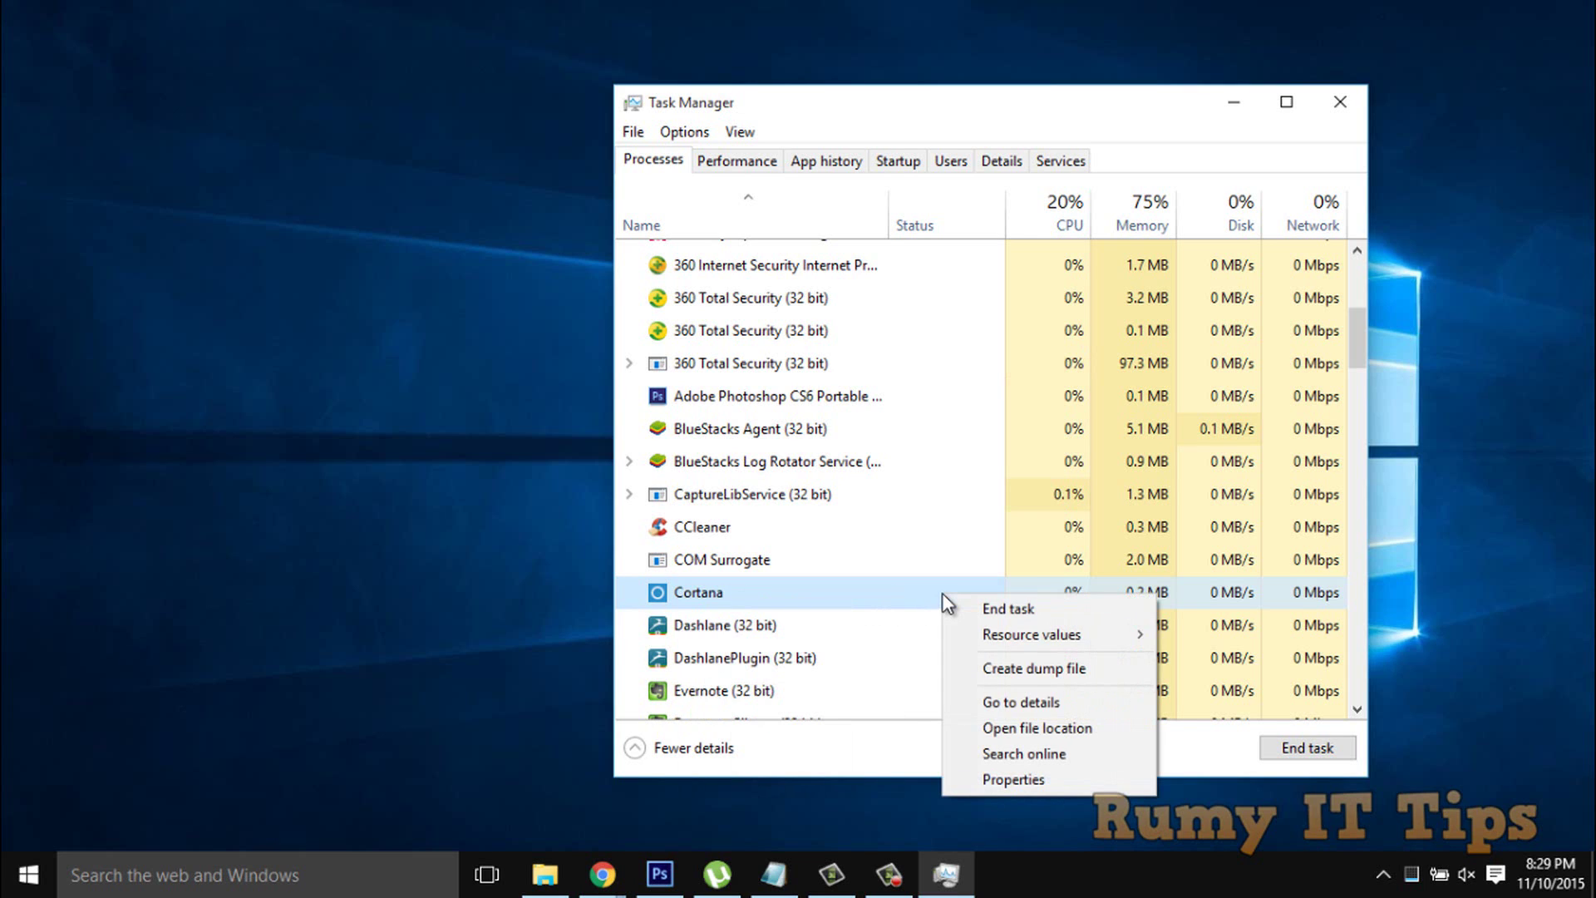
{"action": "left_click", "coordinate": [1005, 729]}
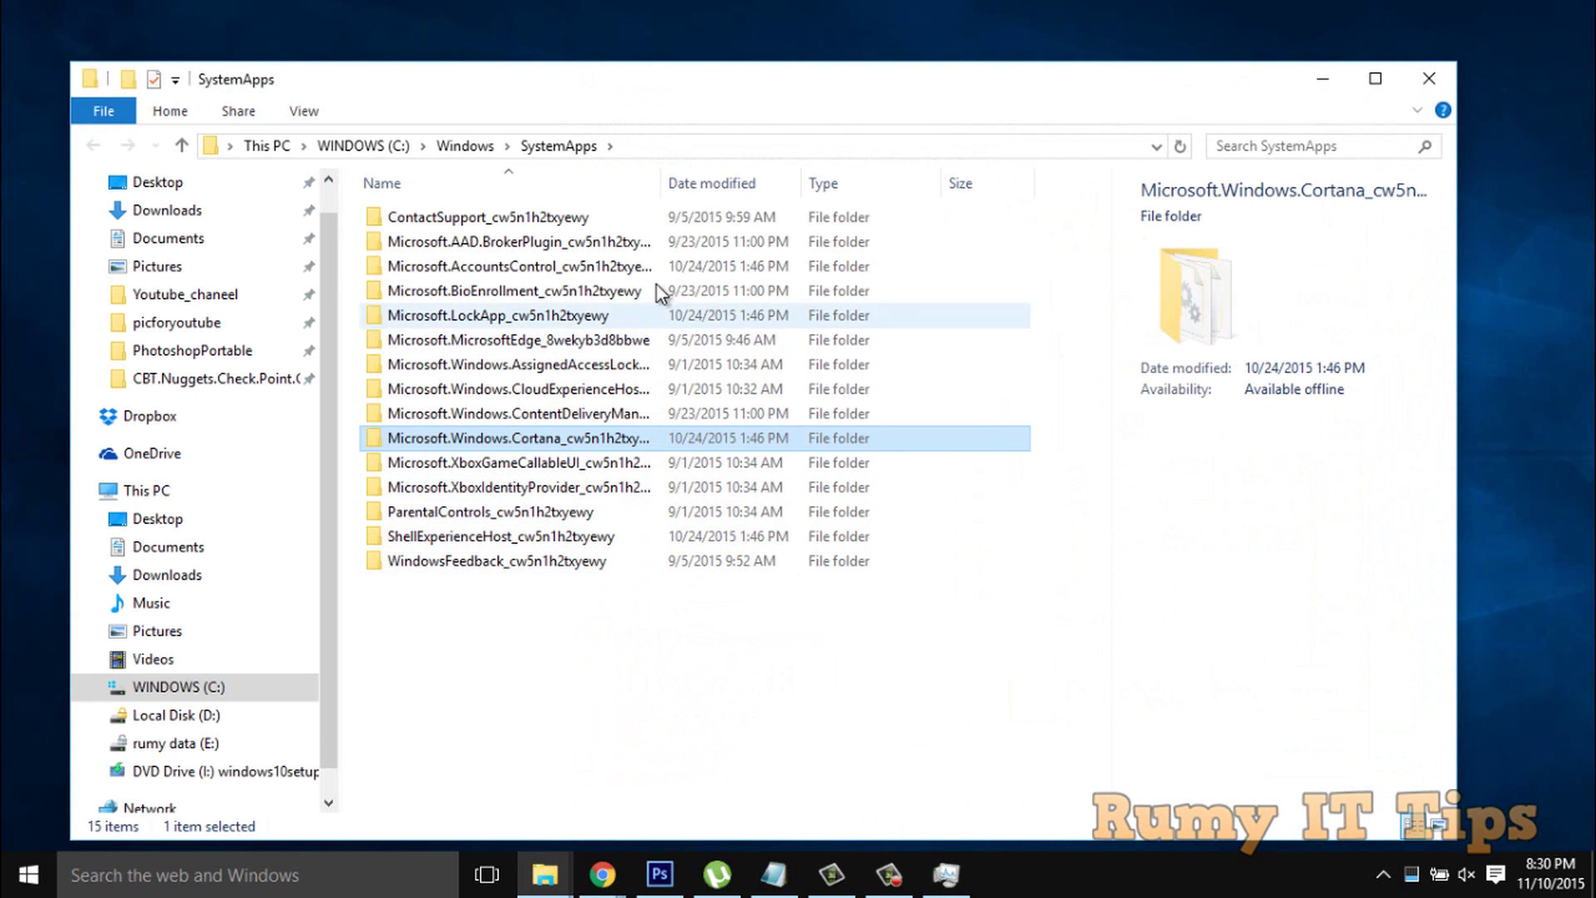
Widen the Name column, attempt to delete the Cortana folder, and dismiss Access Denied
{"action": "left_click_drag", "start_coordinate": [661, 184], "coordinate": [785, 209]}
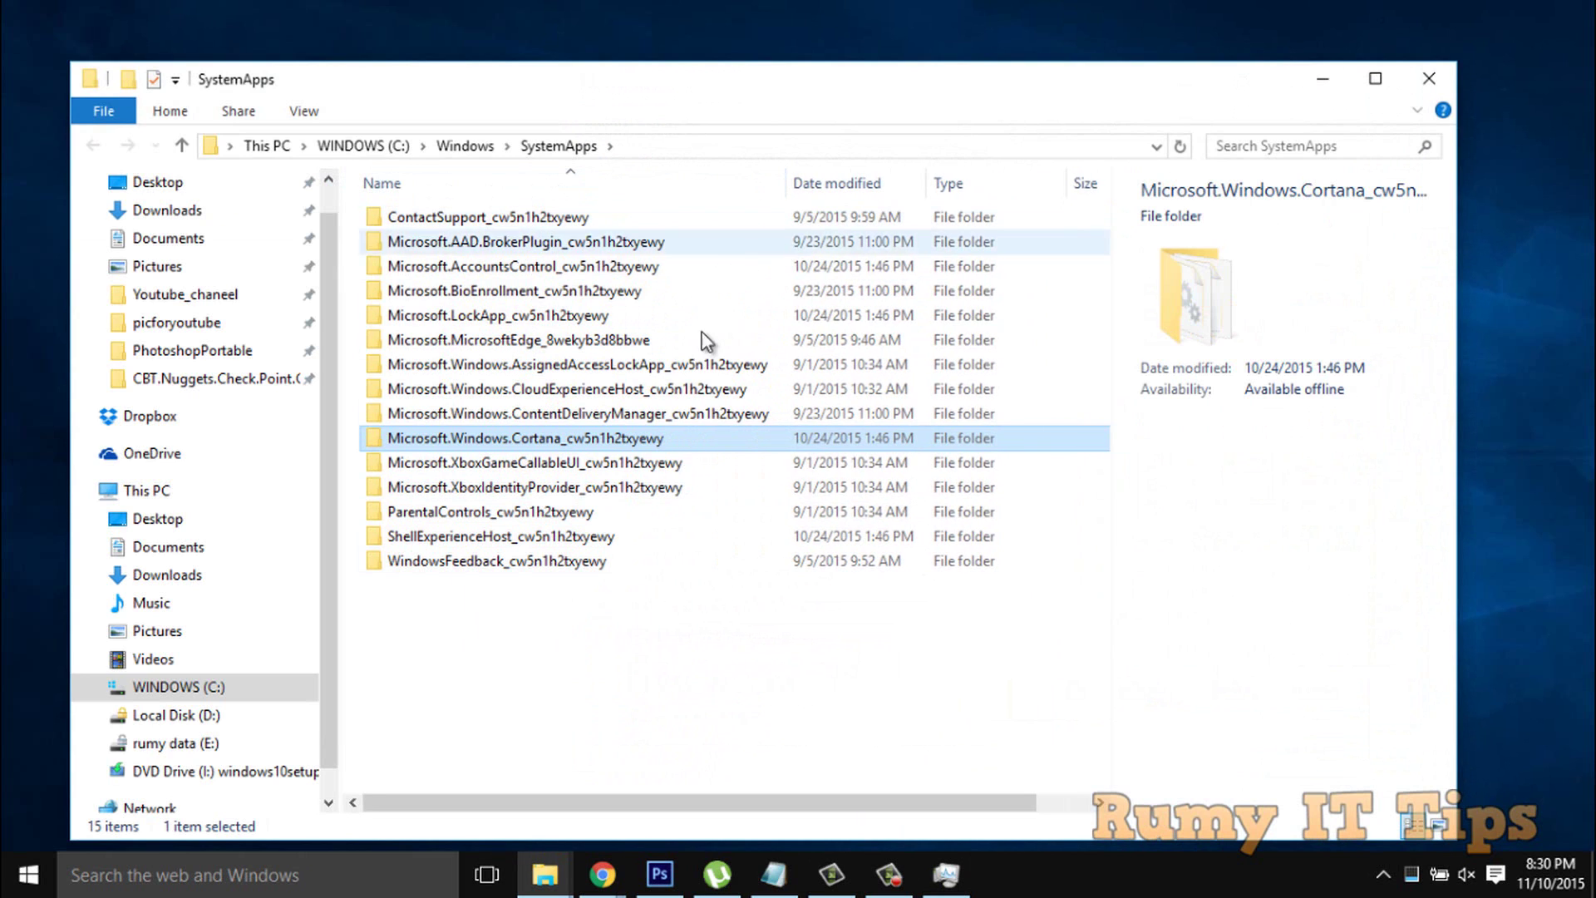
{"action": "right_click", "coordinate": [572, 440]}
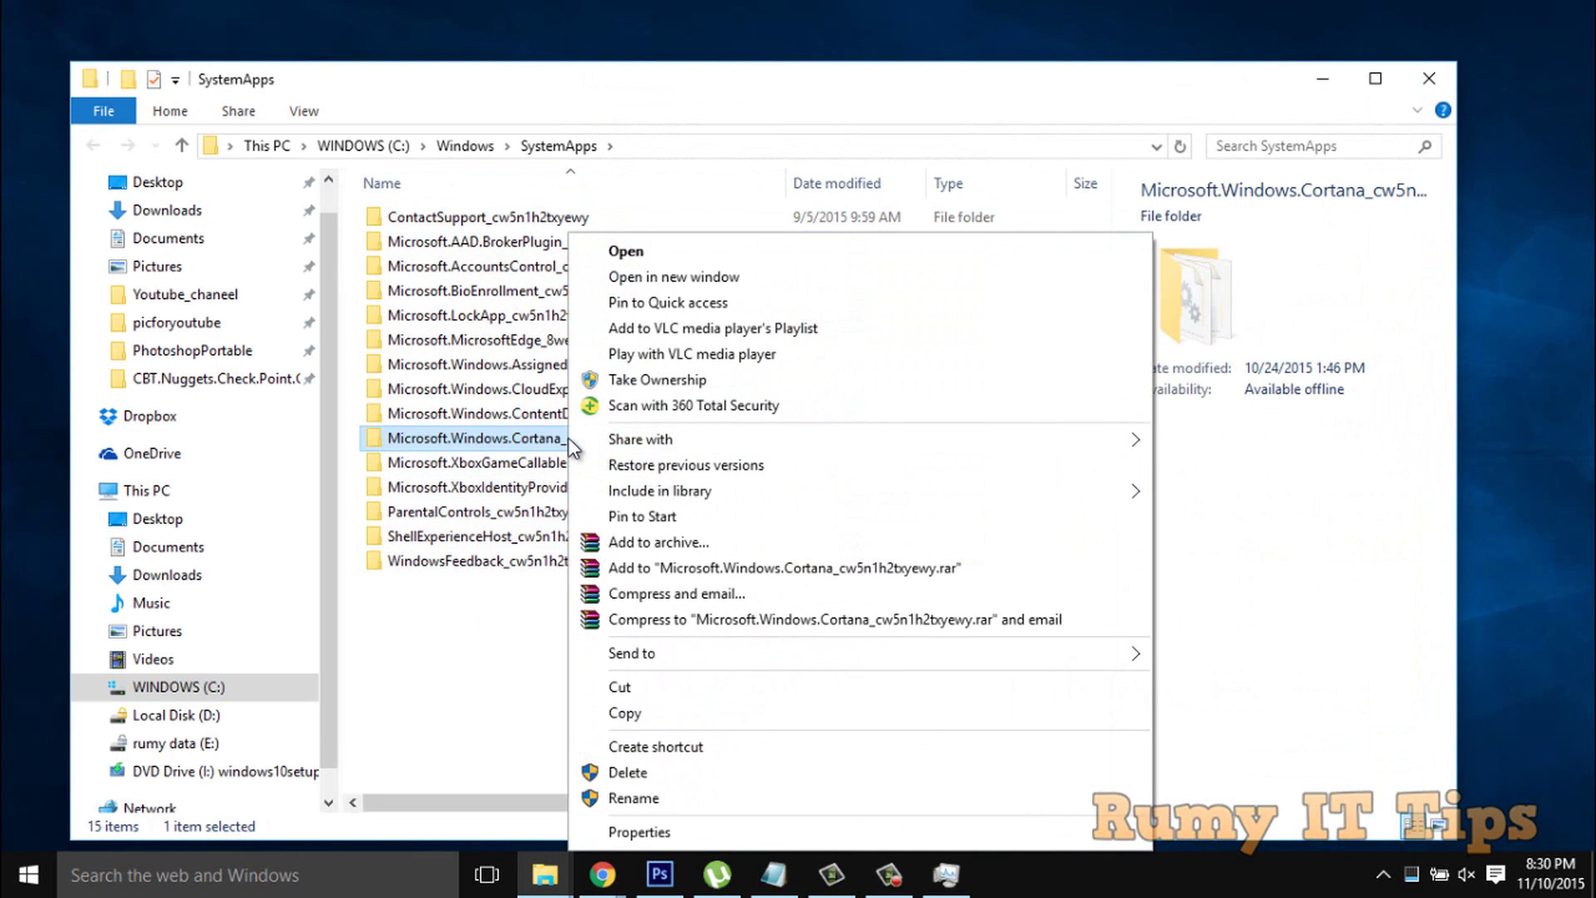
{"action": "left_click", "coordinate": [637, 774]}
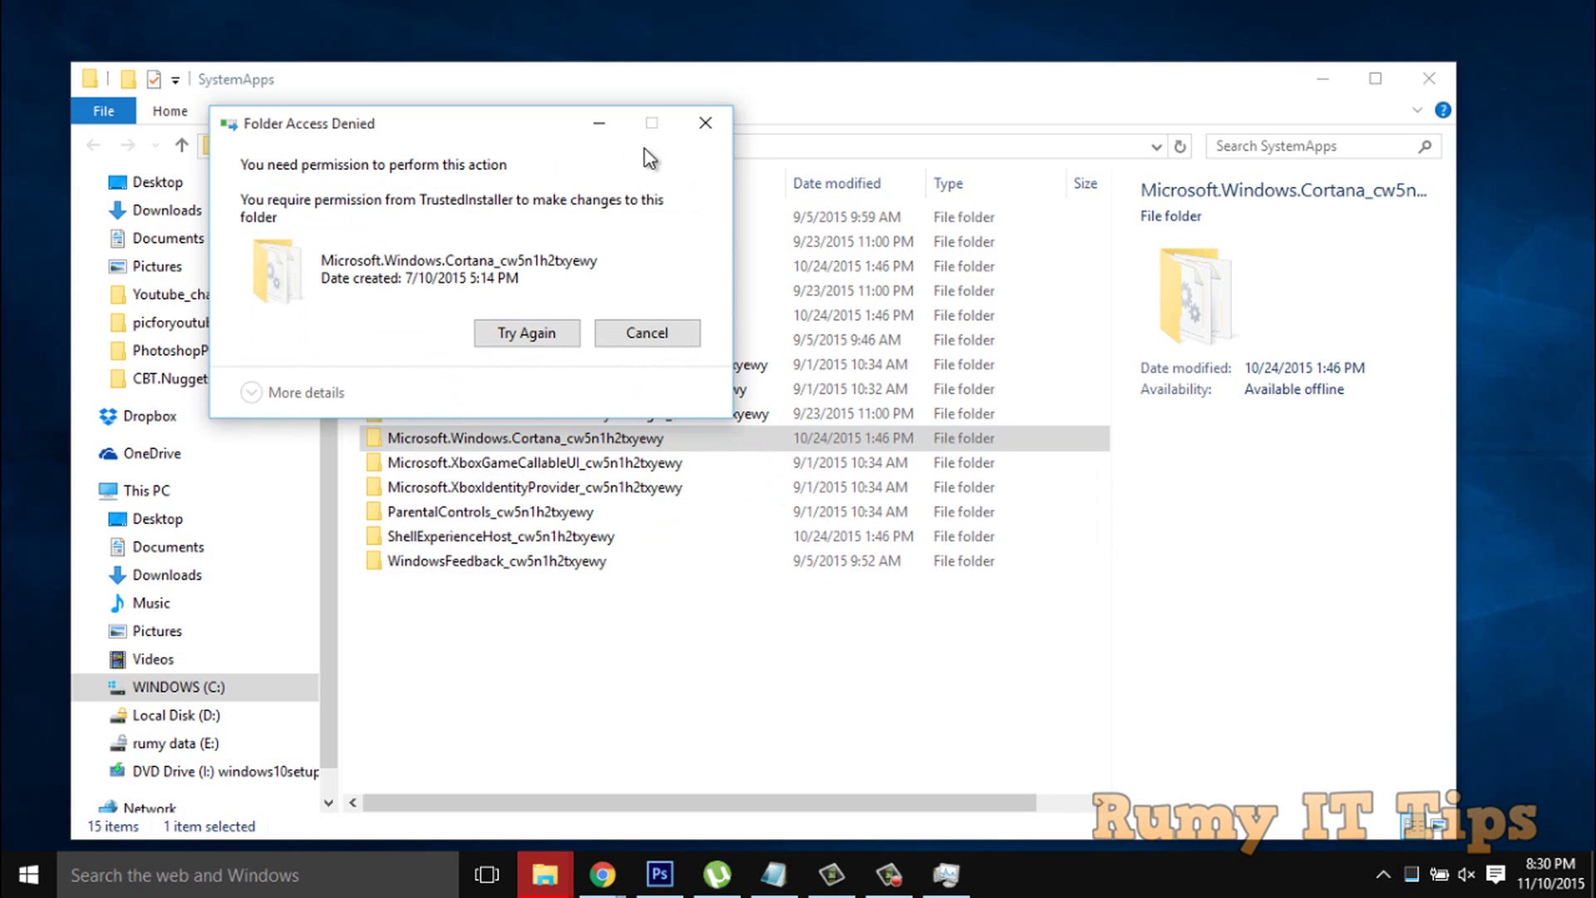
{"action": "left_click", "coordinate": [705, 124]}
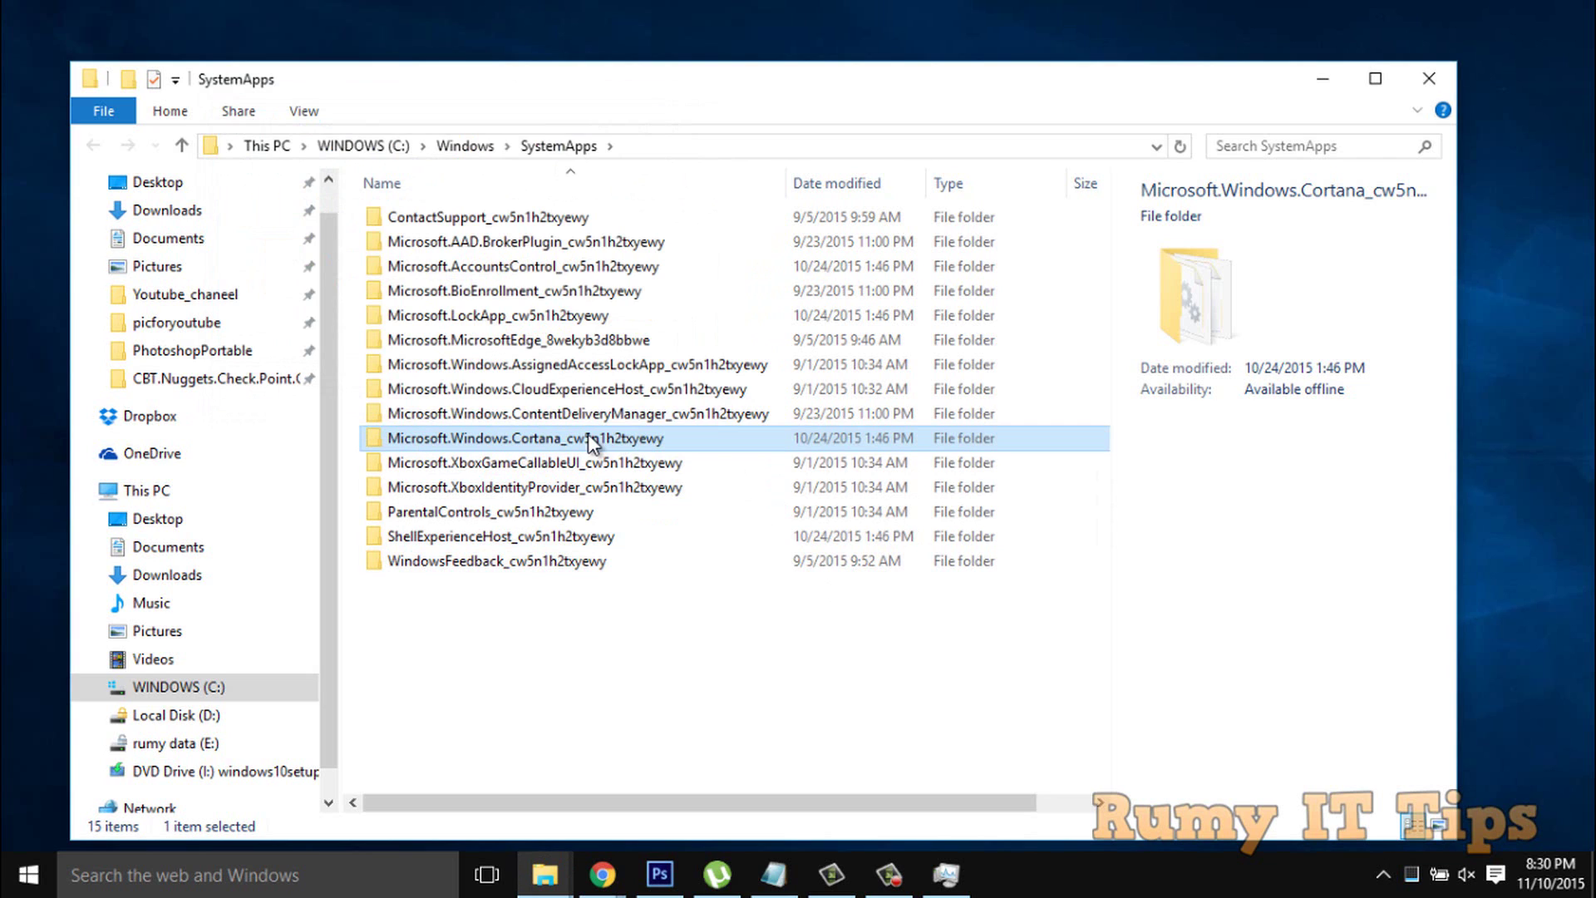
Run Take Ownership on the Microsoft.Windows.Cortana folder, approving the UAC prompt
{"action": "right_click", "coordinate": [591, 440]}
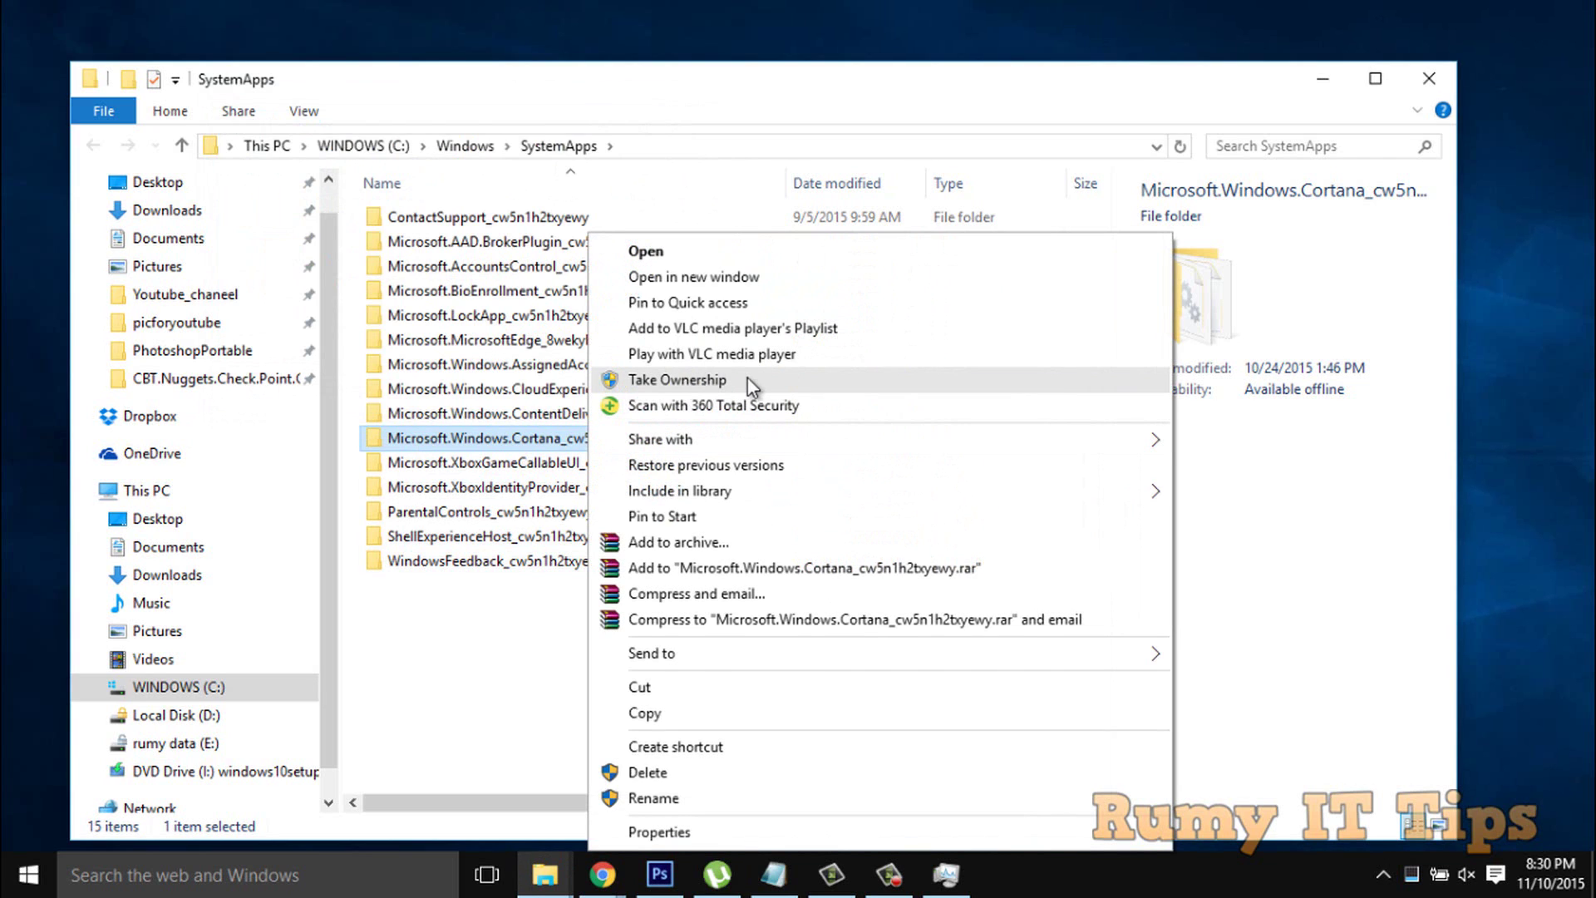
{"action": "left_click", "coordinate": [773, 380]}
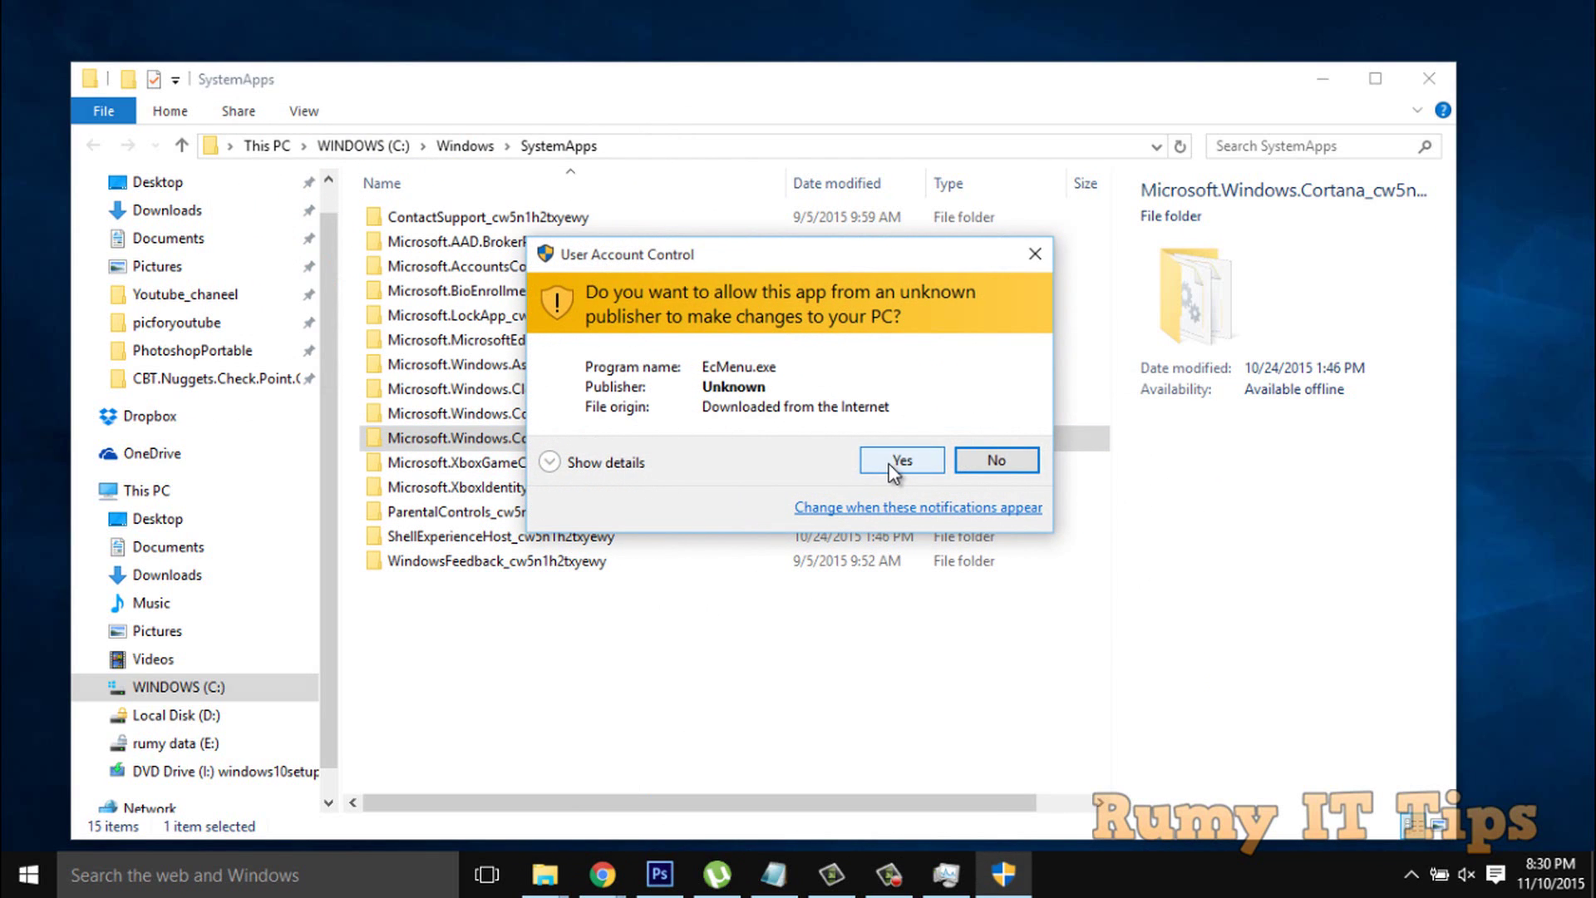
{"action": "left_click", "coordinate": [889, 465]}
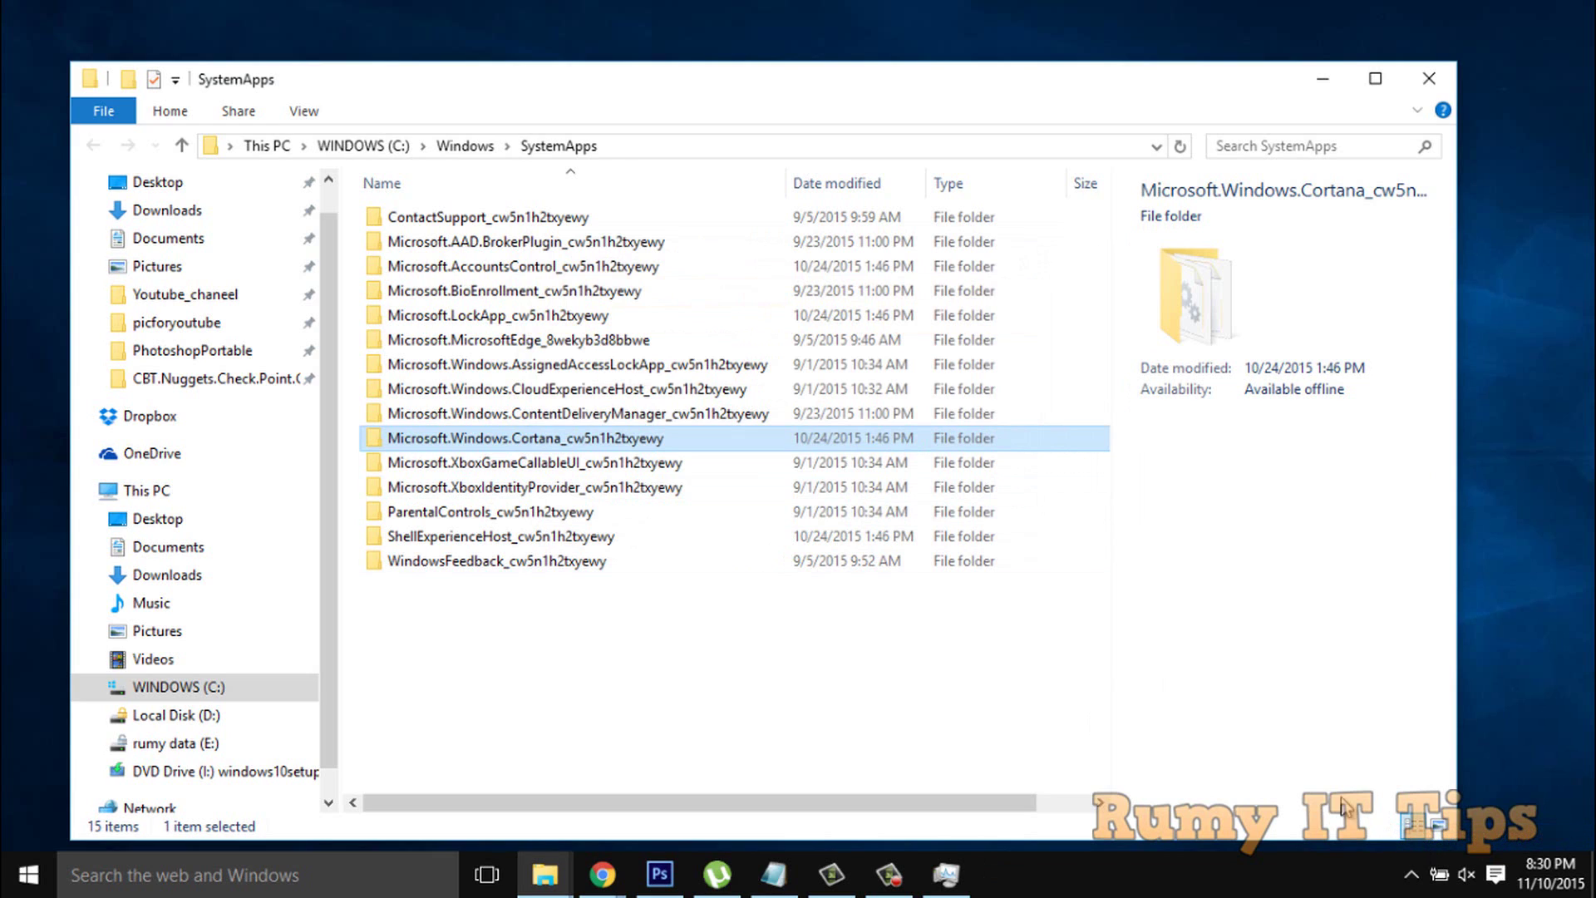
Delete the Cortana folder and choose Allow all in the 360 Total Security alert
{"action": "right_click", "coordinate": [709, 441]}
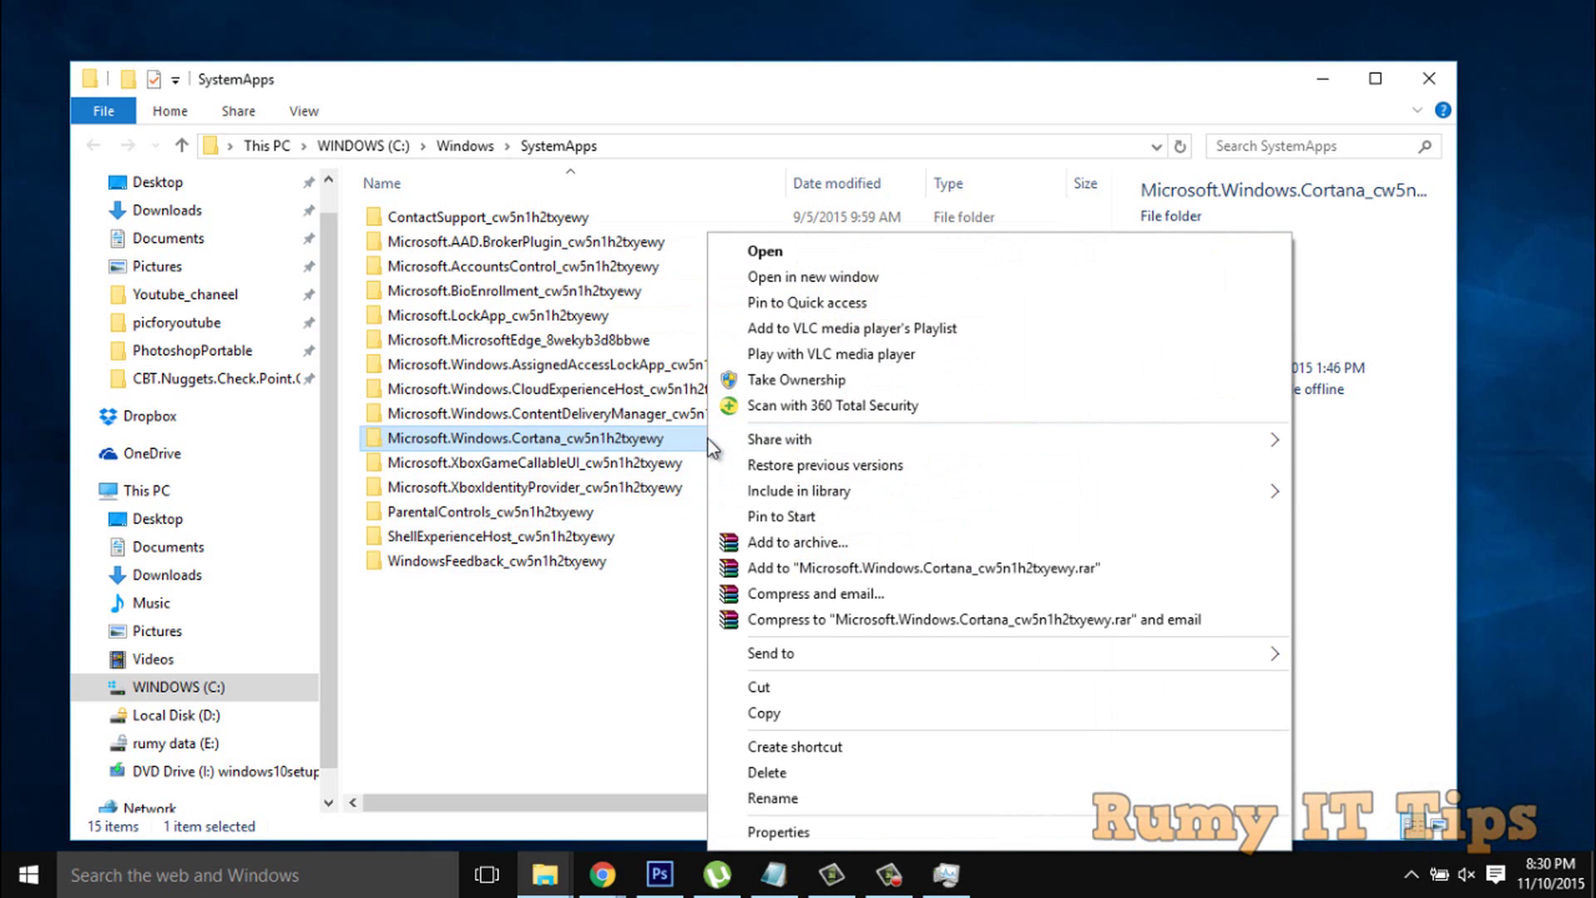
{"action": "left_click", "coordinate": [788, 773]}
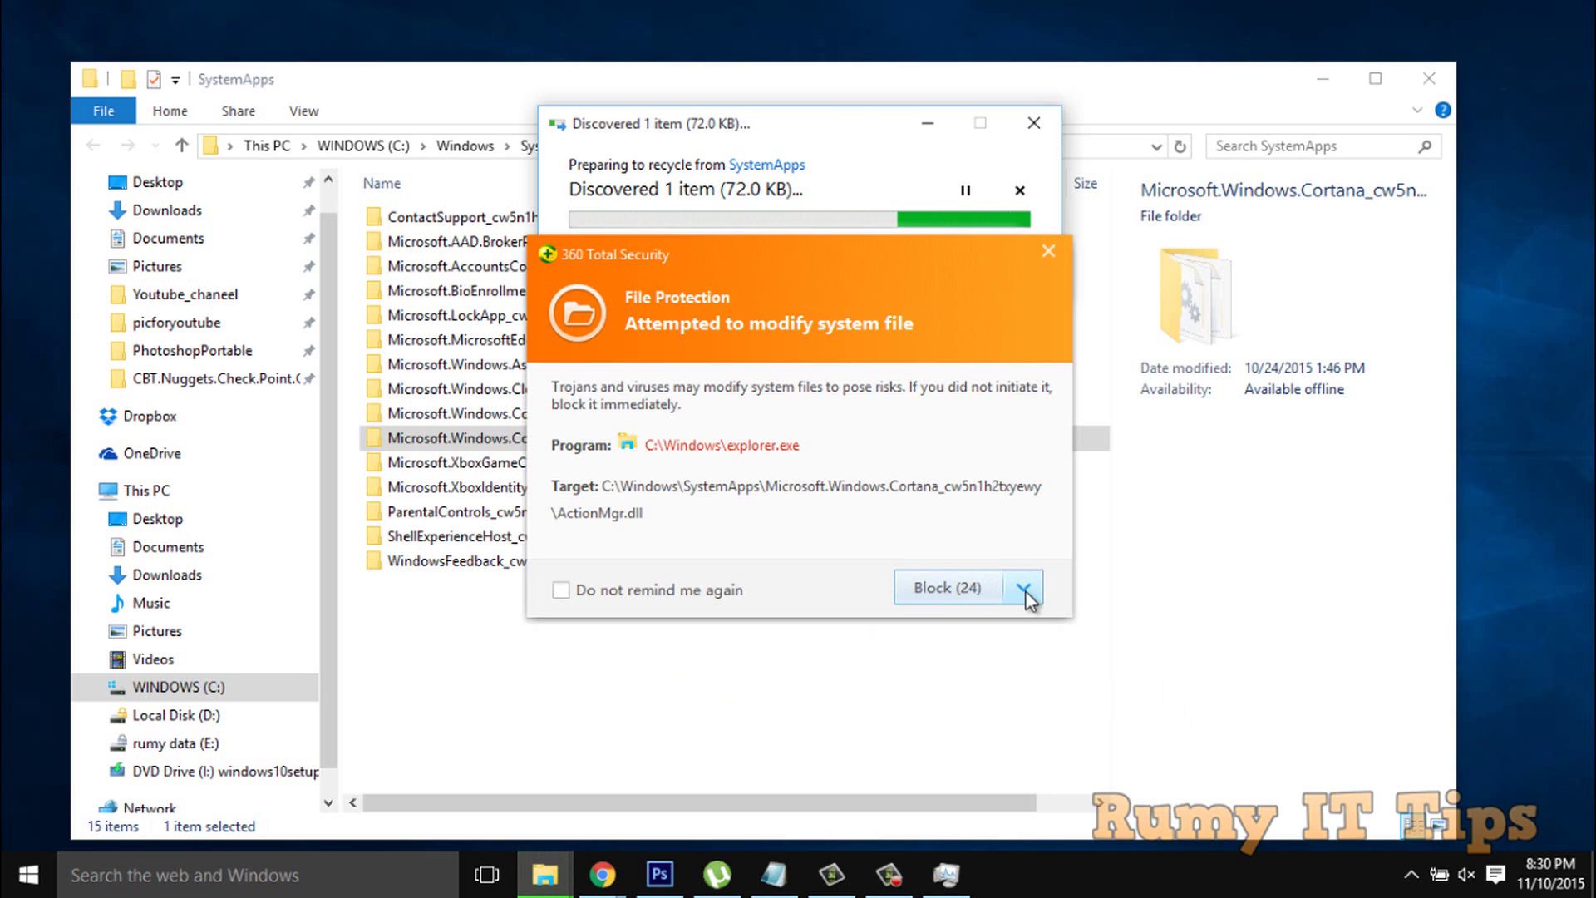
{"action": "left_click", "coordinate": [1025, 589]}
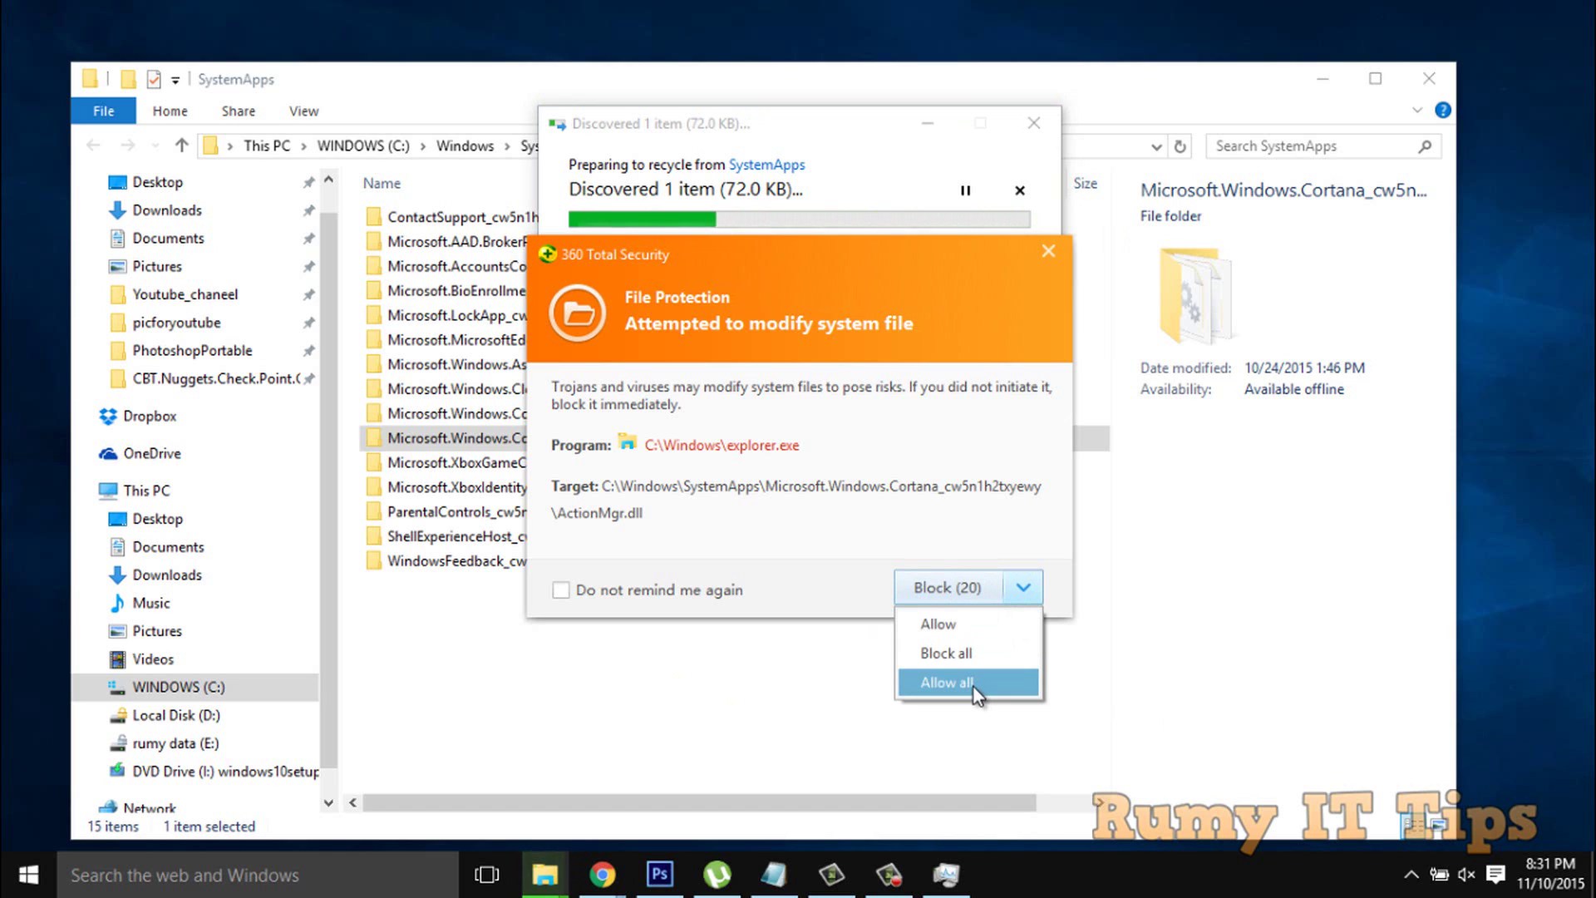
{"action": "left_click", "coordinate": [972, 687]}
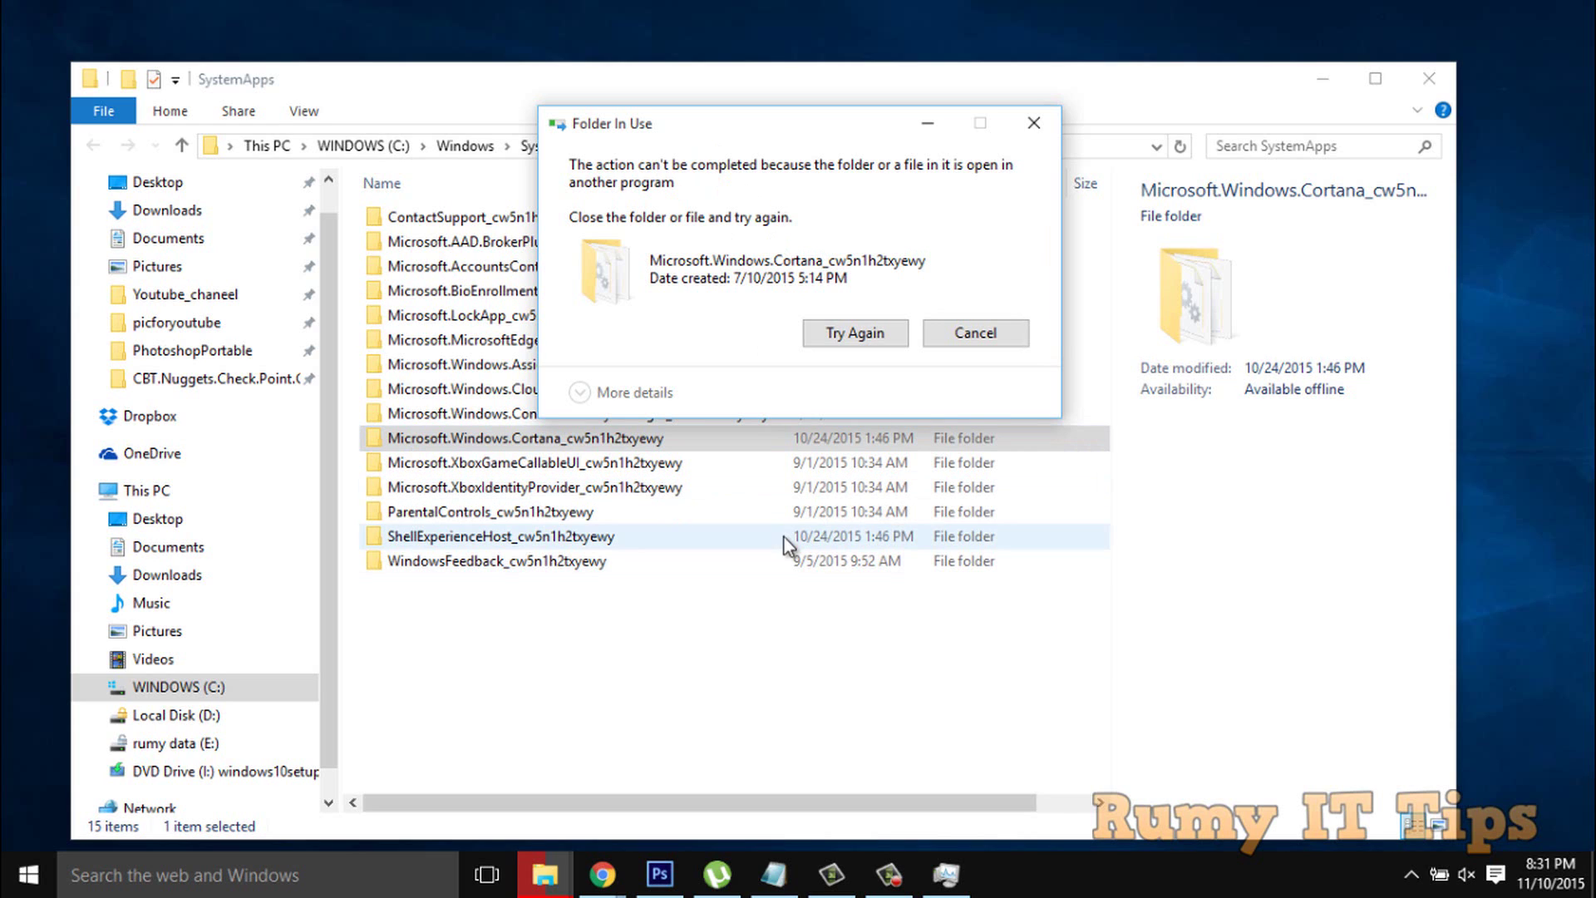
End the Cortana task in Task Manager and retry deleting the Cortana folder
{"action": "left_click", "coordinate": [947, 873]}
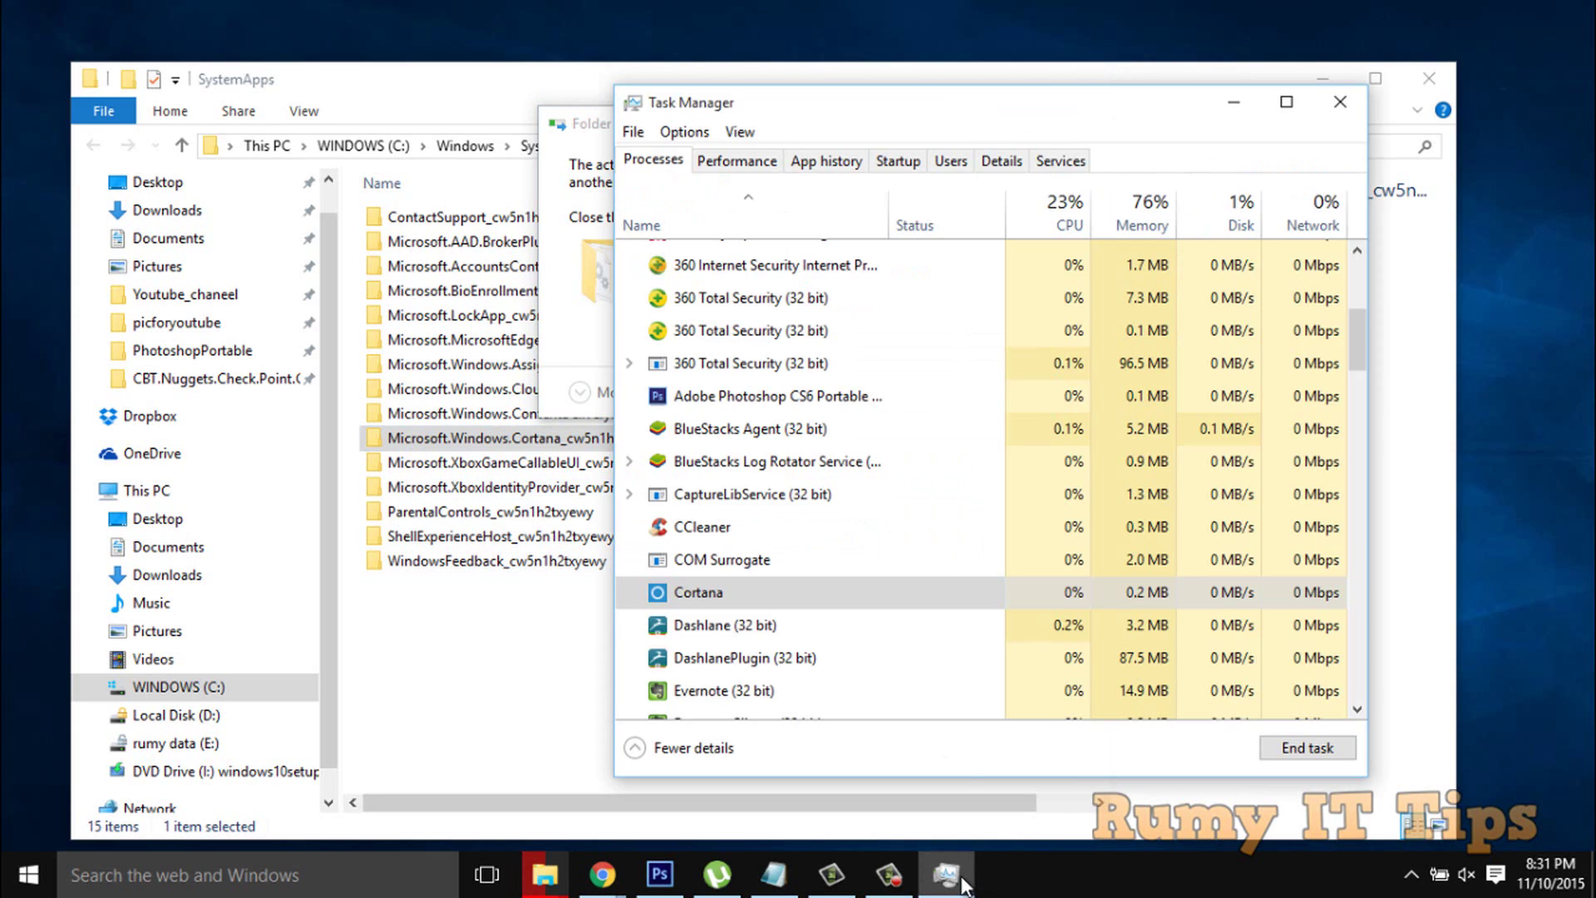
{"action": "right_click", "coordinate": [805, 592]}
{"action": "left_click", "coordinate": [844, 602]}
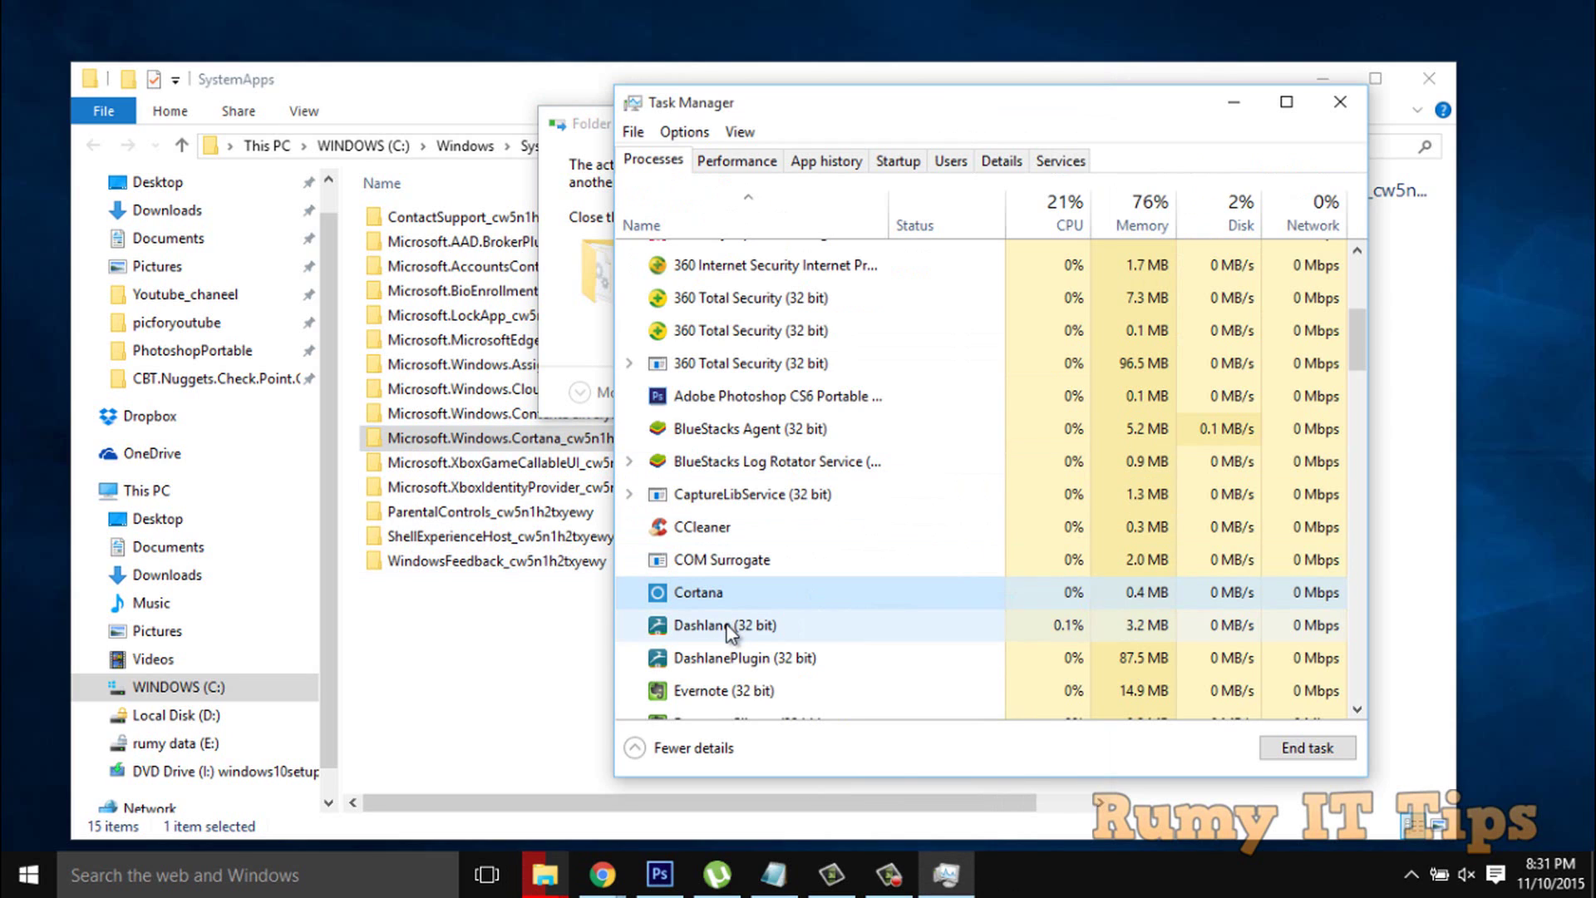
{"action": "left_click", "coordinate": [1233, 102]}
{"action": "left_click", "coordinate": [874, 333]}
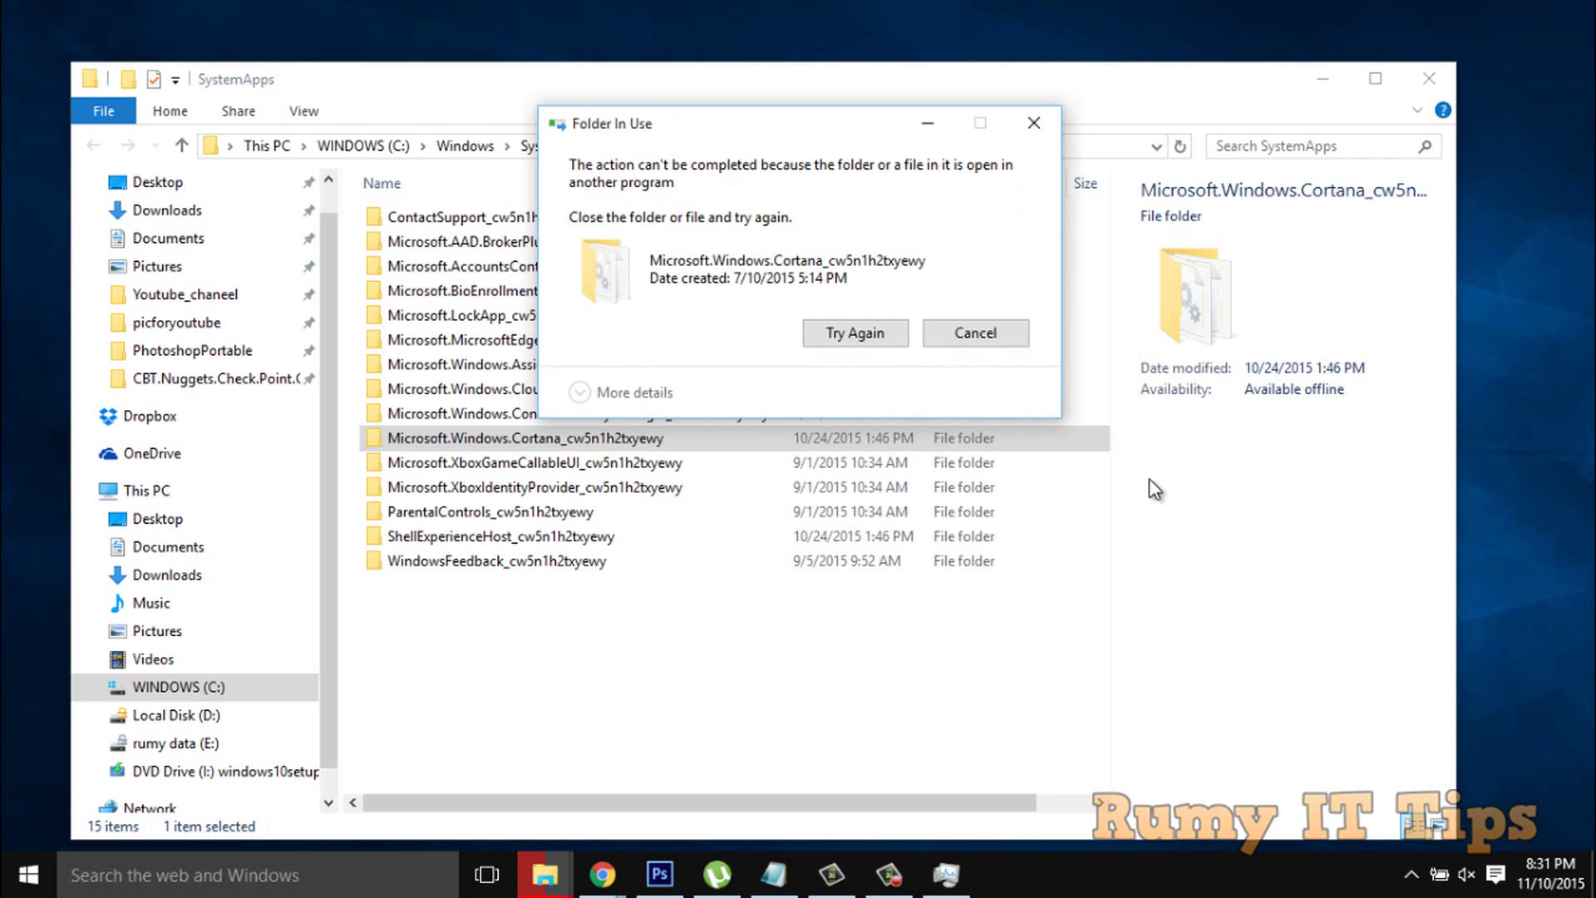
Close the SystemApps window, now with 14 items, leaving only the desktop
{"action": "left_click", "coordinate": [947, 875]}
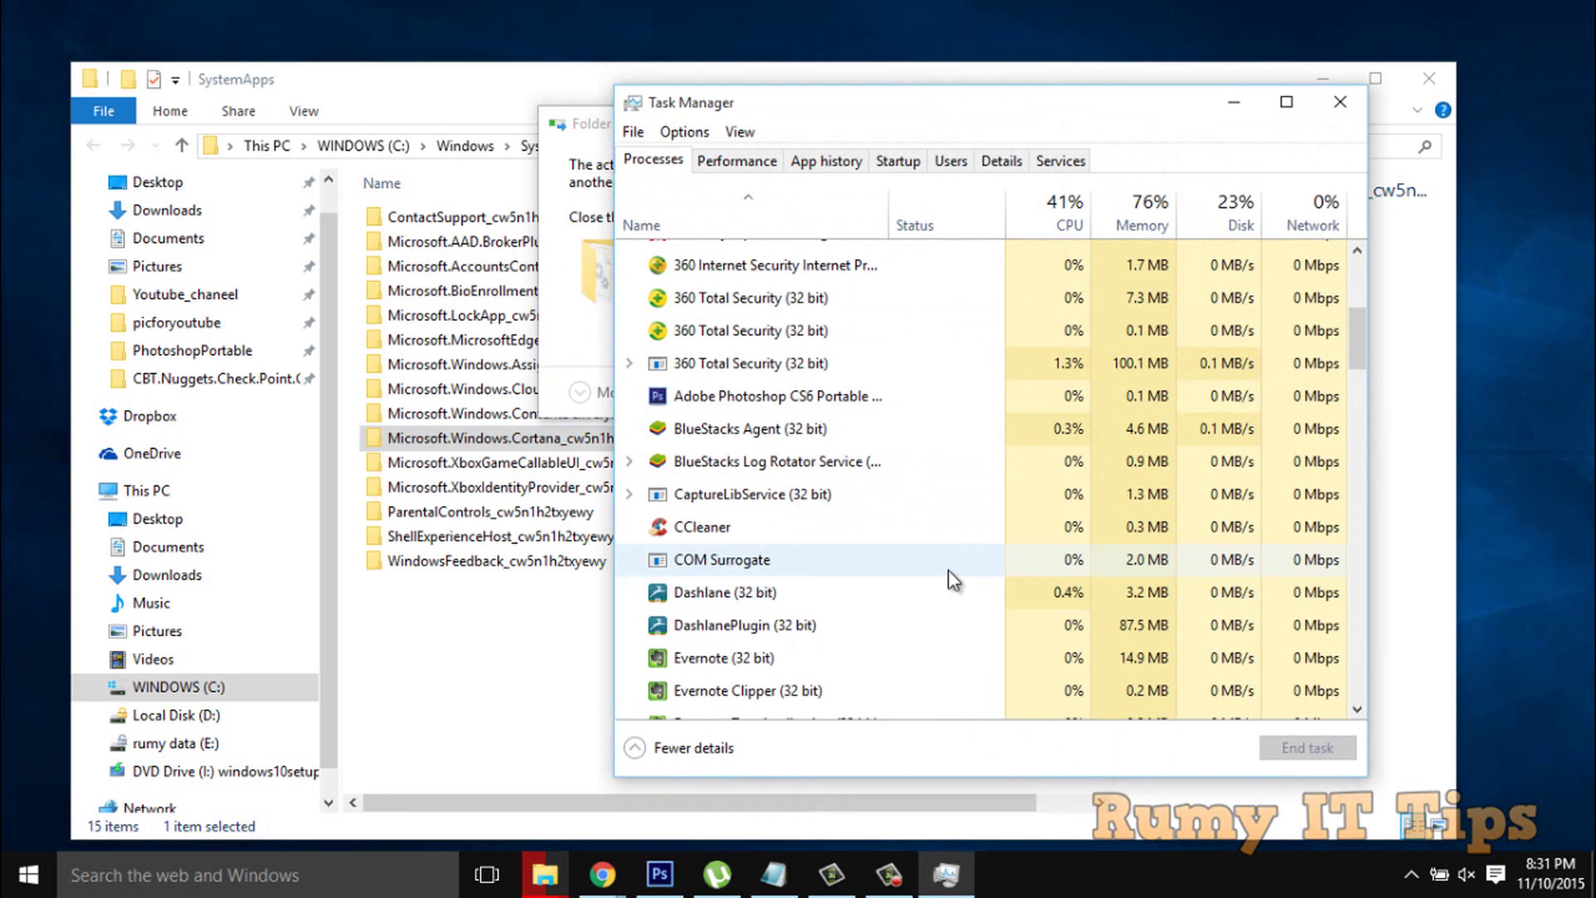
{"action": "mouse_move", "coordinate": [1356, 337]}
{"action": "left_mouse_down"}
{"action": "mouse_move", "coordinate": [1351, 289]}
{"action": "mouse_move", "coordinate": [1362, 403]}
{"action": "mouse_move", "coordinate": [1310, 280]}
{"action": "left_mouse_up"}
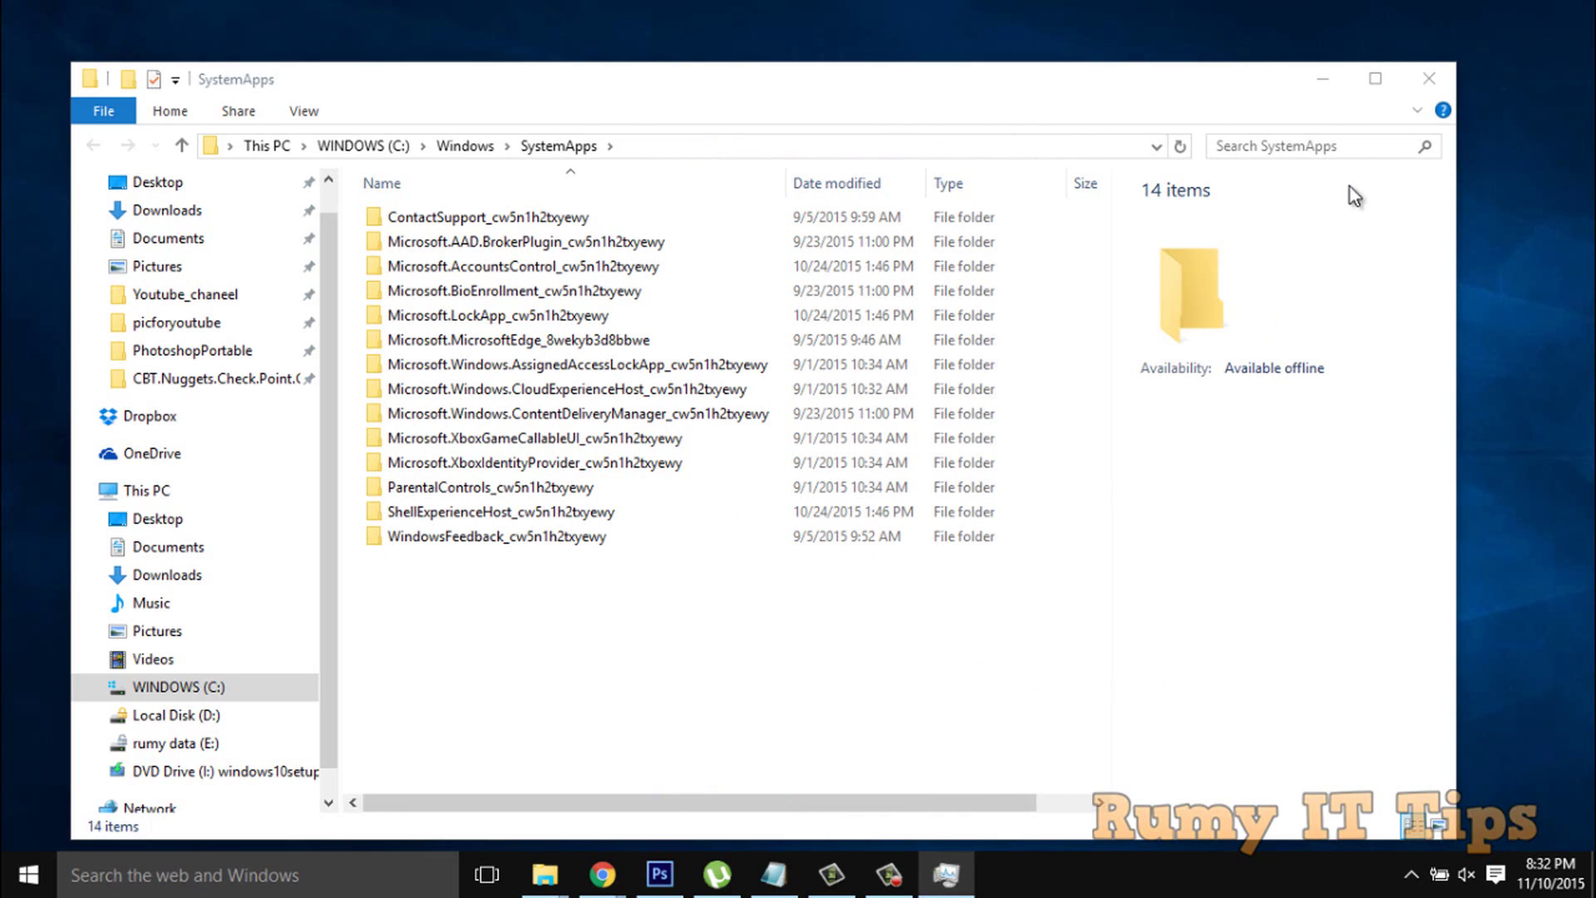
{"action": "left_click", "coordinate": [1421, 81]}
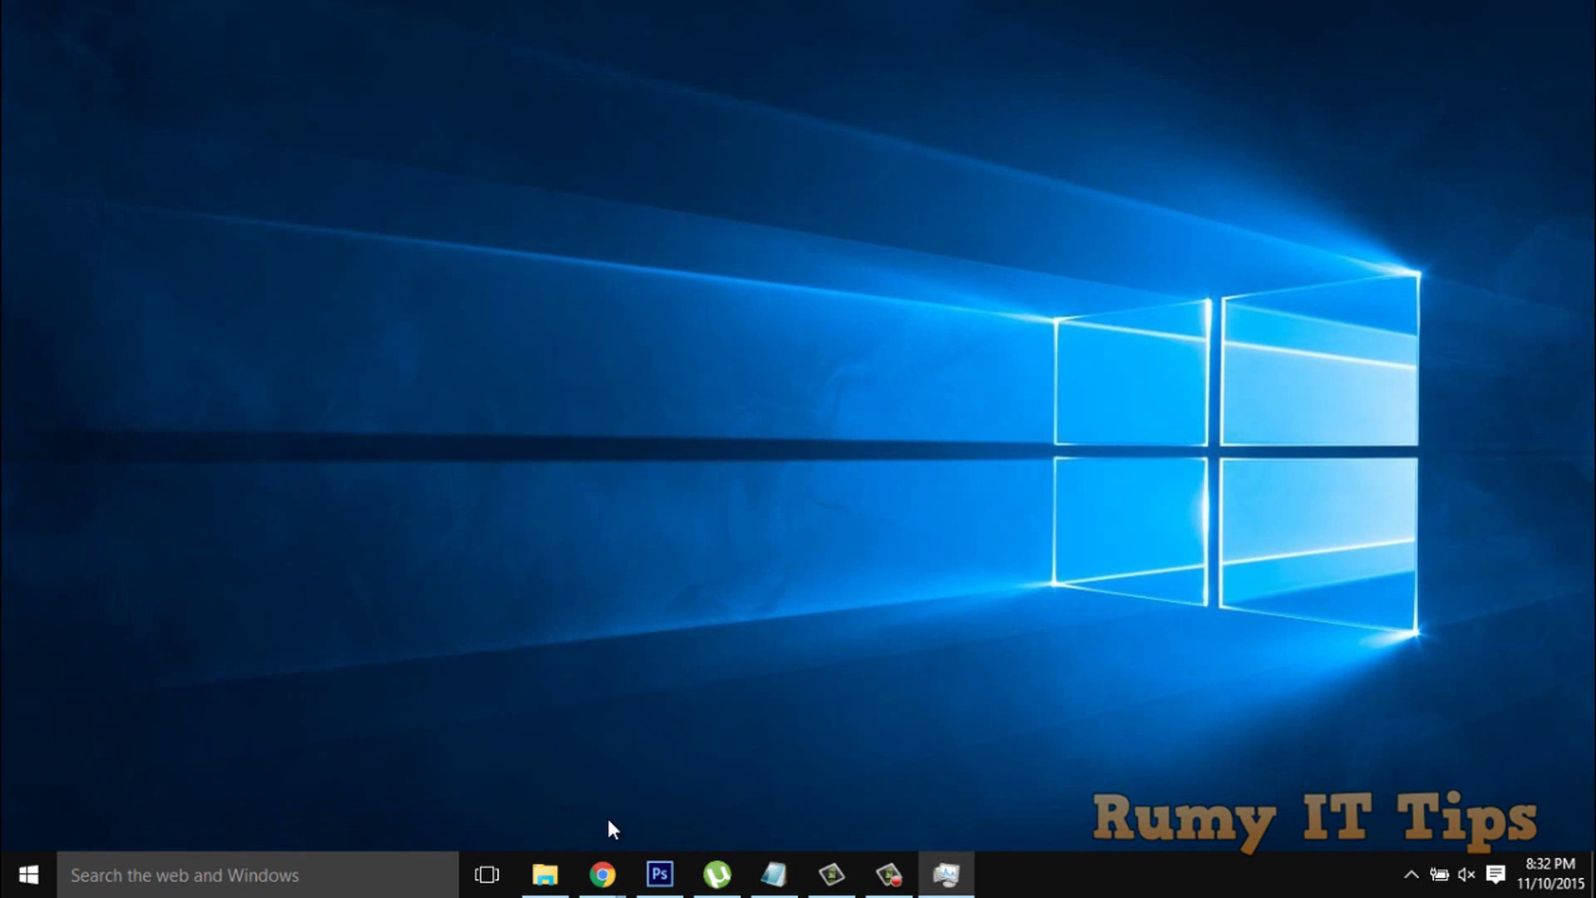